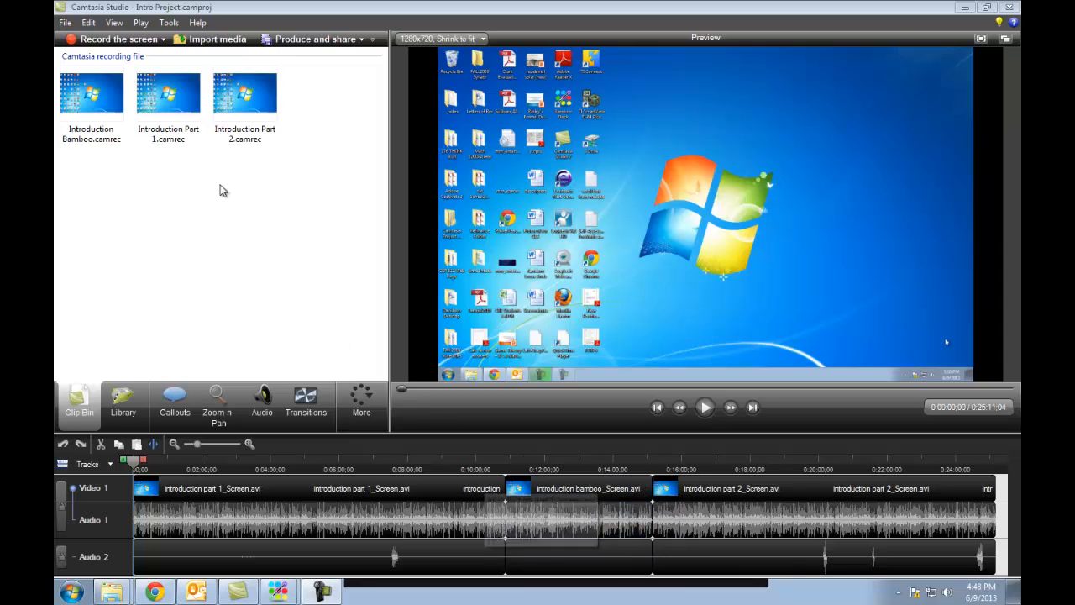
Save the current Intro Project
click(65, 23)
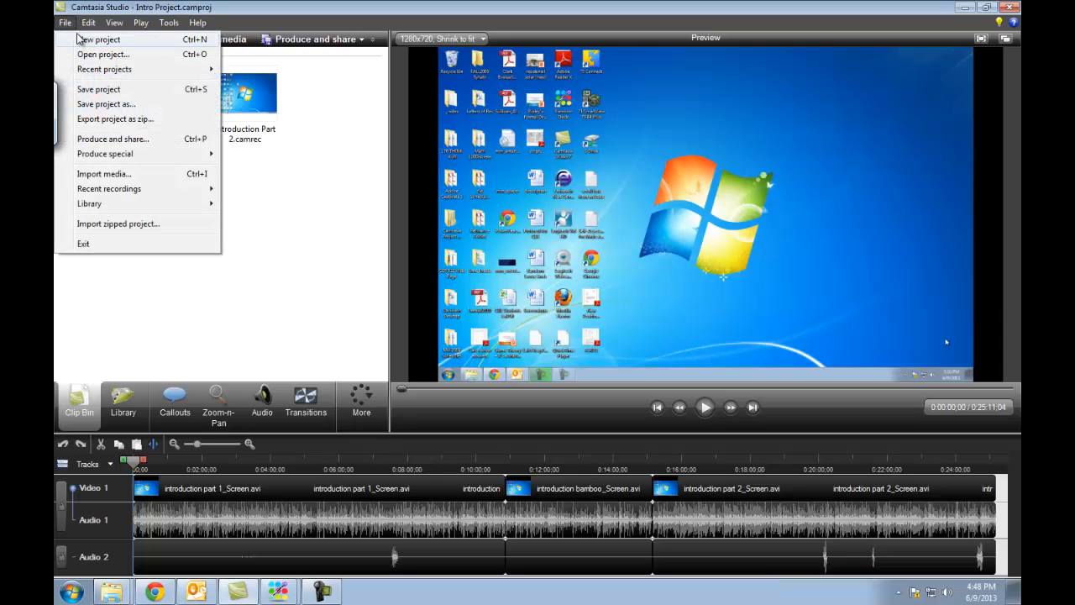
click(334, 229)
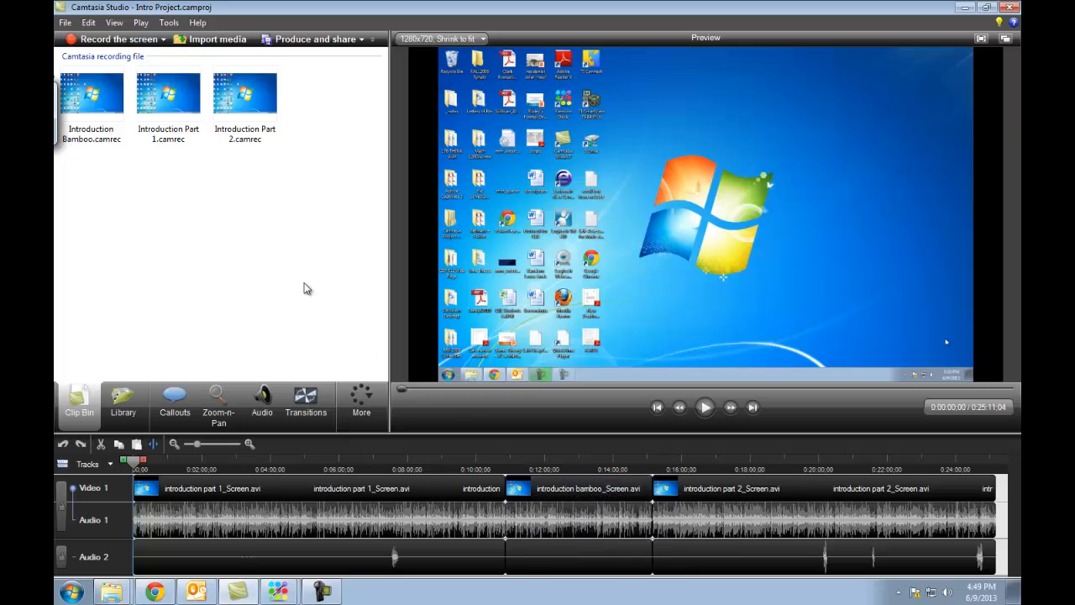
click(66, 23)
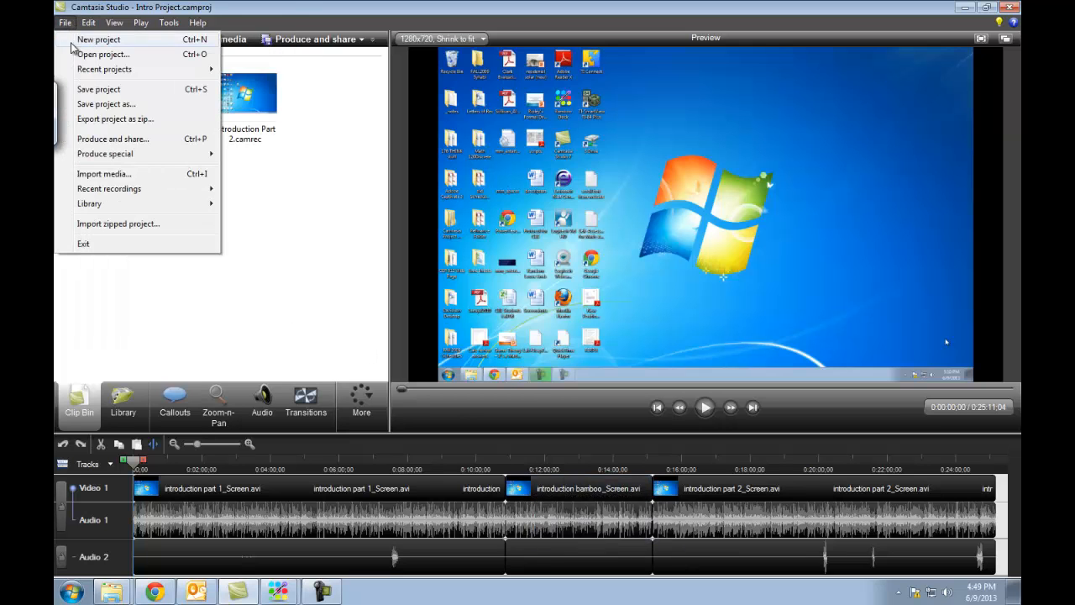
click(80, 89)
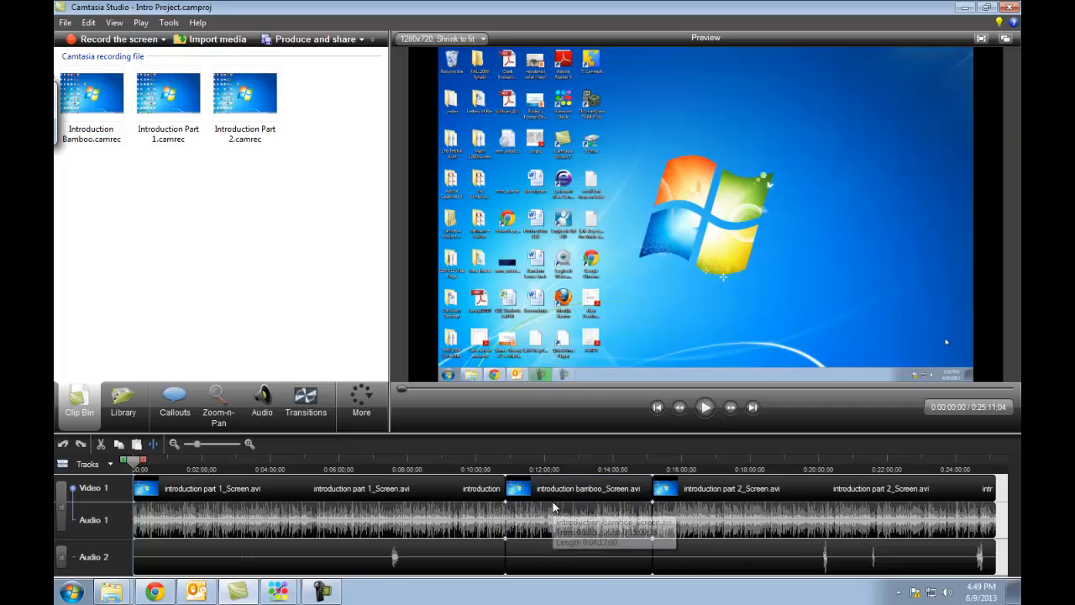
Create a new, empty project
click(64, 23)
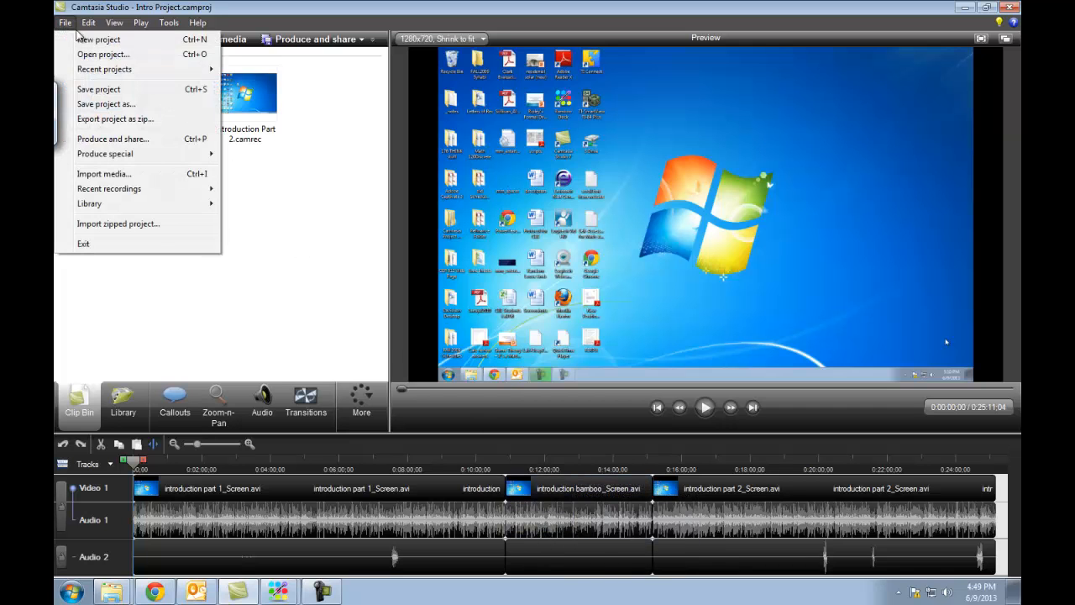
click(98, 40)
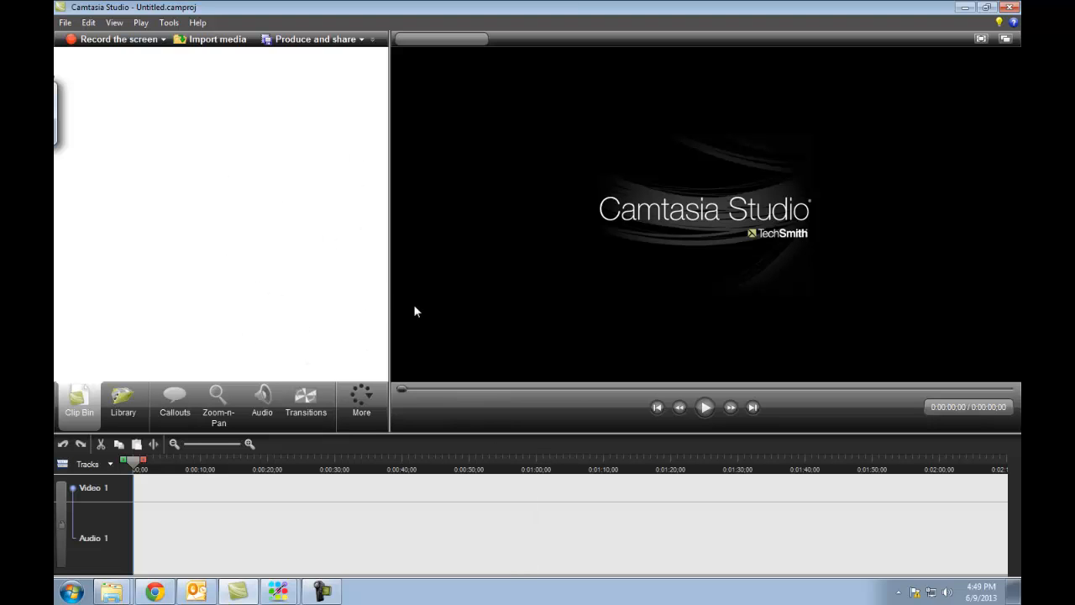
click(65, 23)
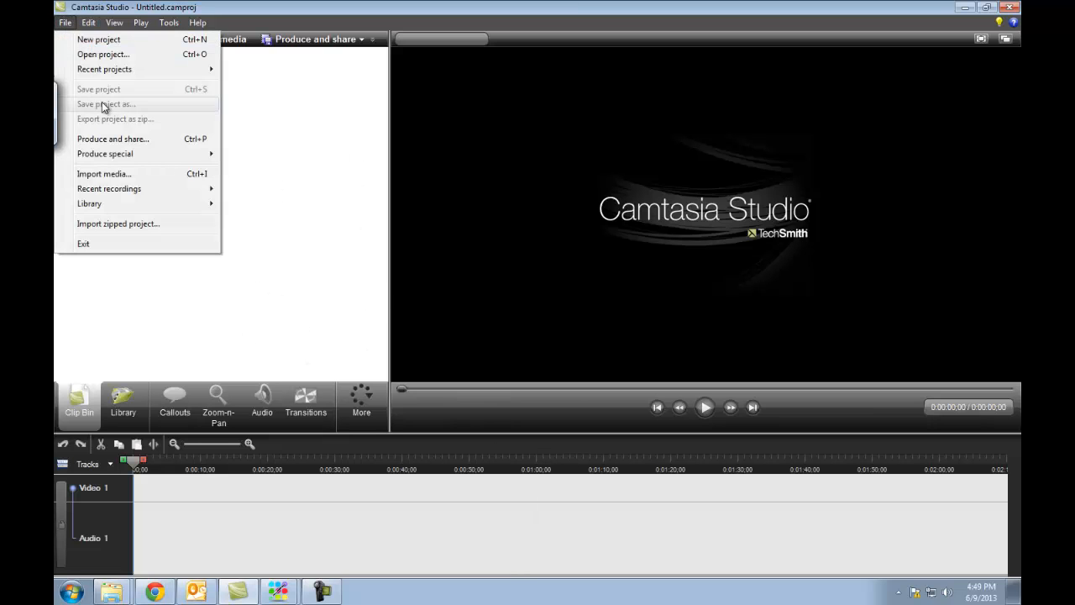
click(249, 203)
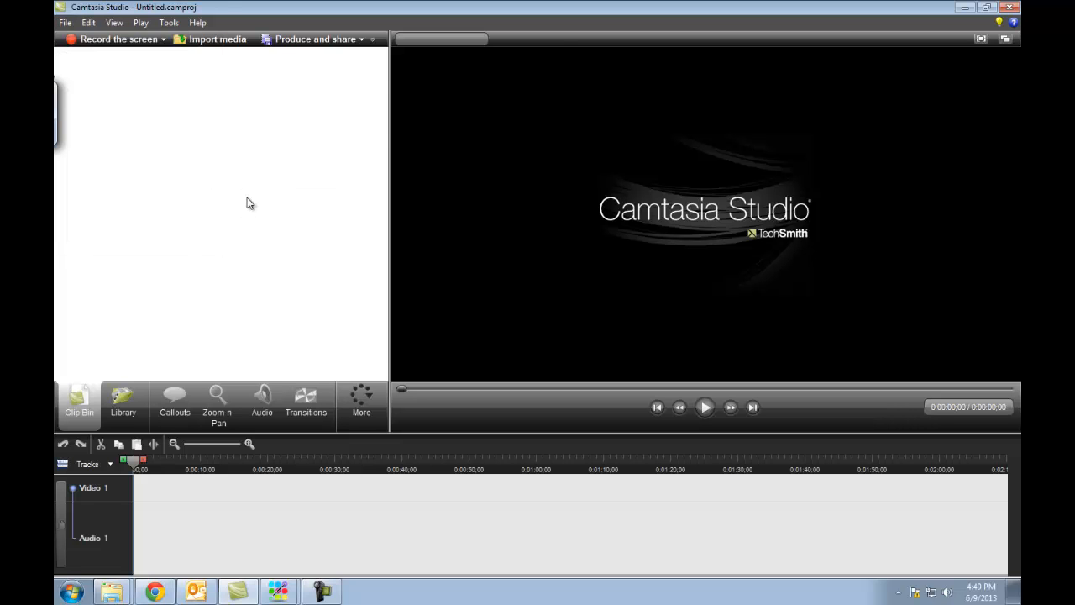
Import the Introduction Bamboo recording from the Exeter Conference Presentation folder on the Desktop into the project
click(239, 41)
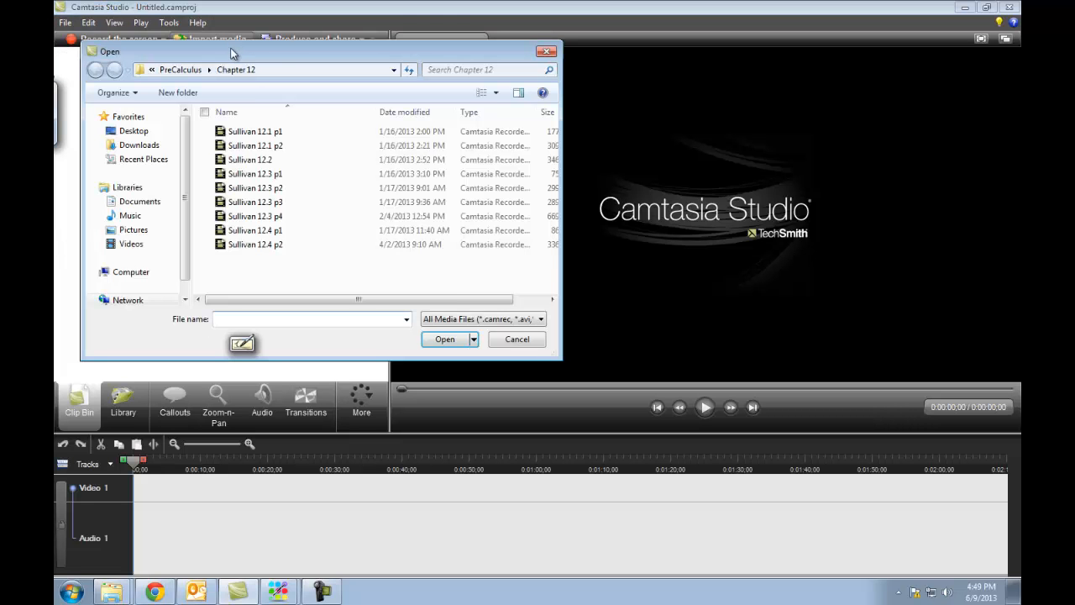
drag(294, 48, 286, 169)
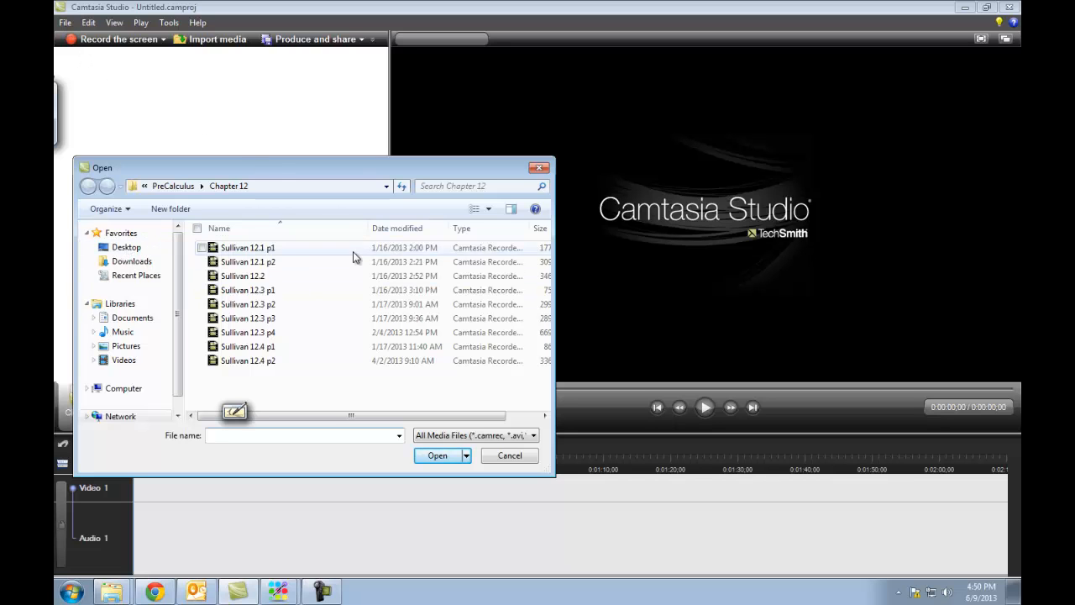
click(126, 247)
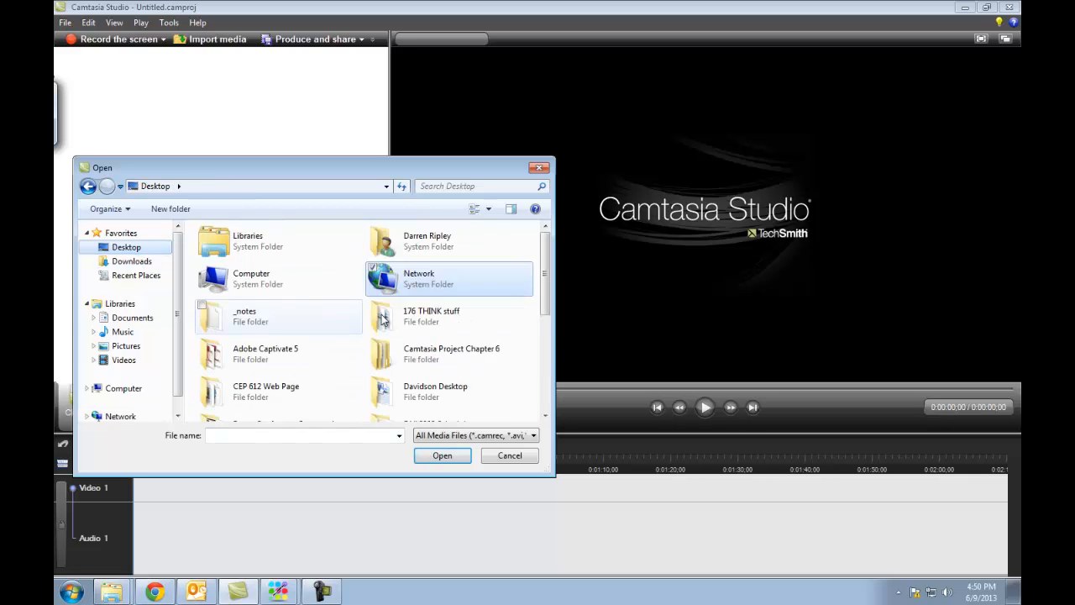
scroll(546, 268, down, 3)
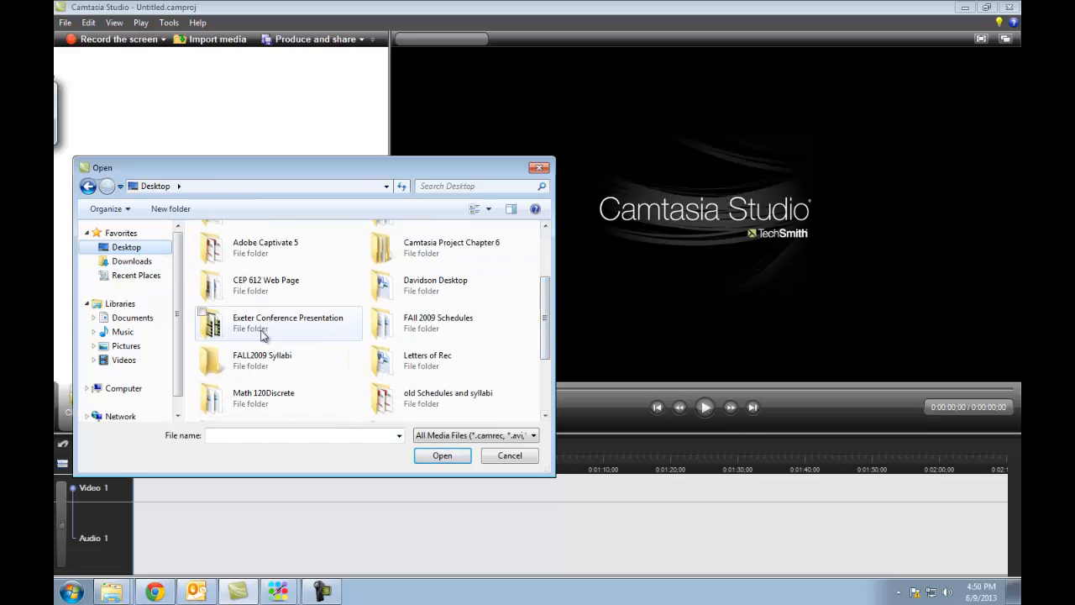
click(262, 327)
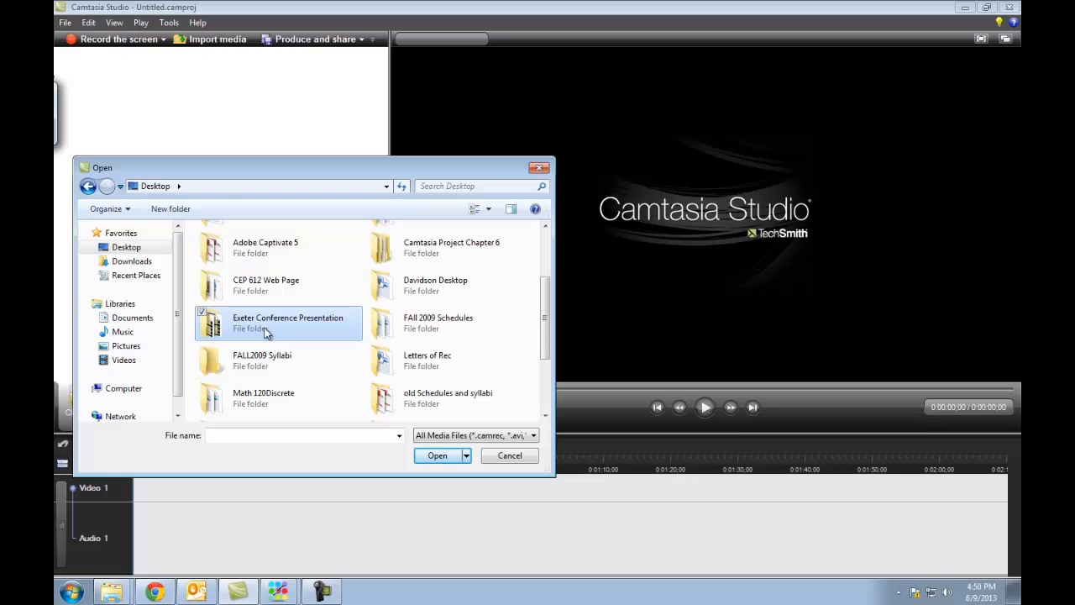
double_click(265, 331)
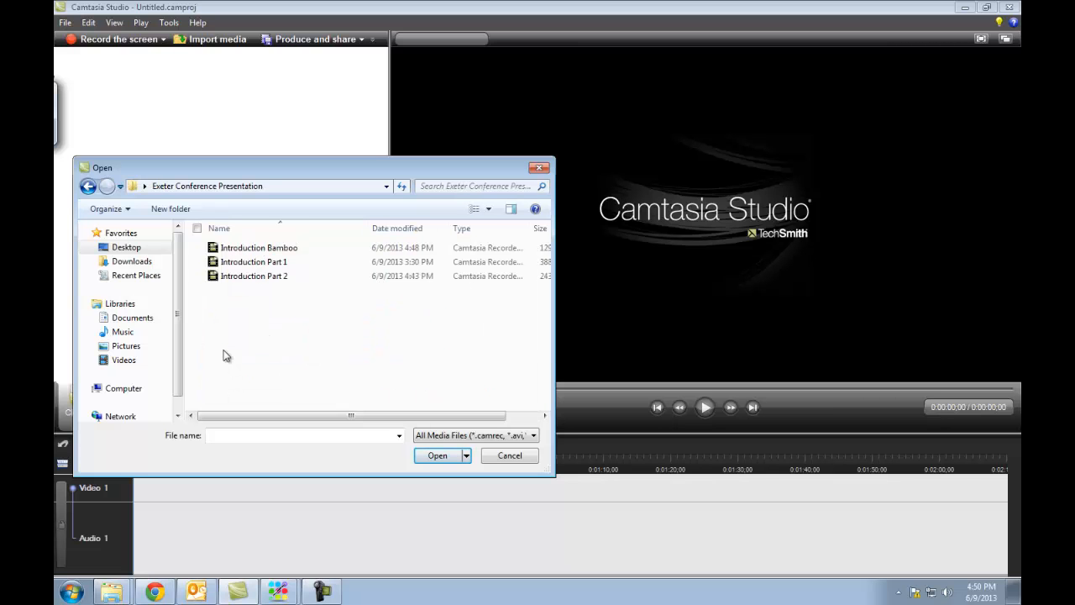
double_click(242, 249)
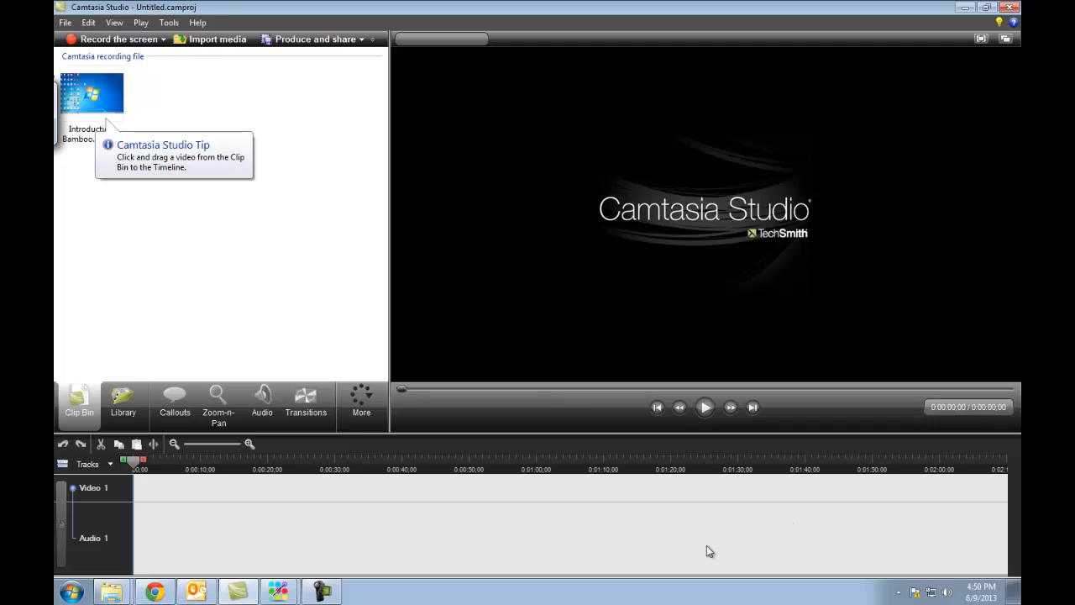
Add the Introduction Bamboo clip to the timeline with the editing dimensions set to 1280 x 720 (YouTube & HD)
right_click(97, 100)
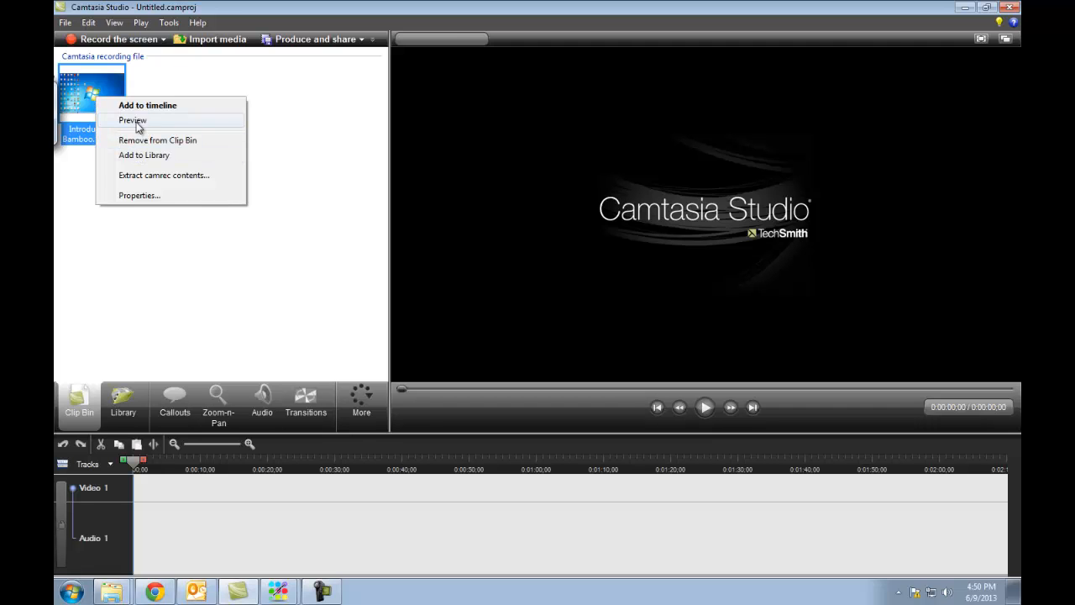
click(144, 105)
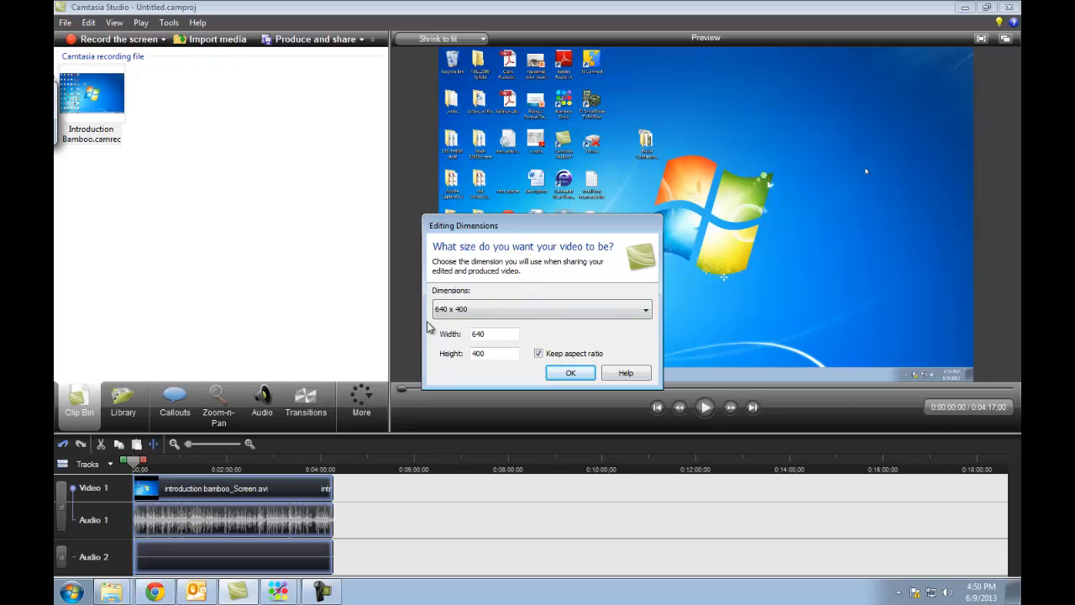
click(647, 310)
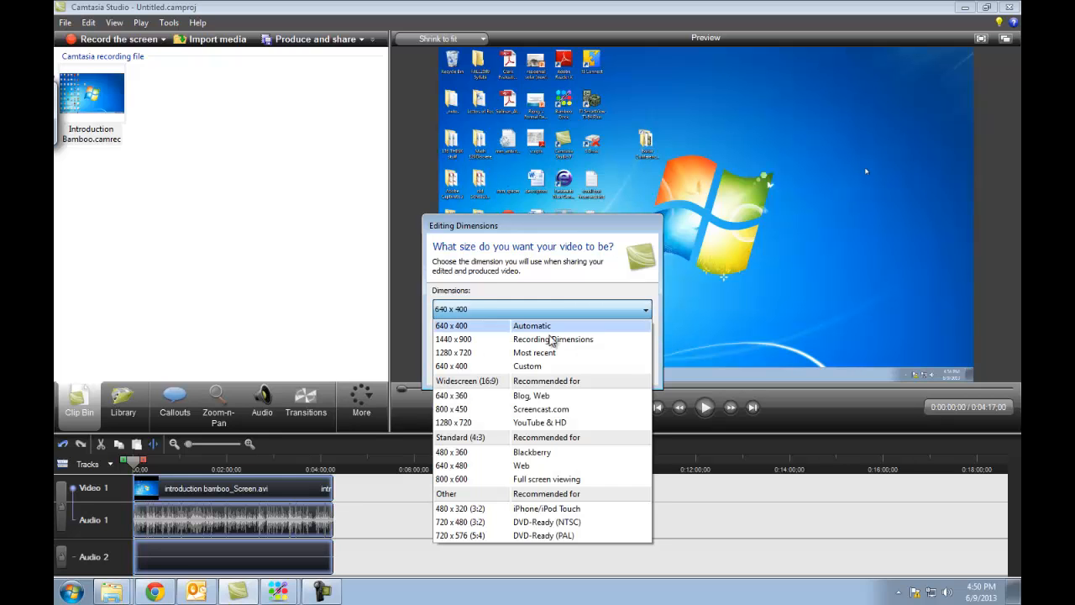
click(530, 422)
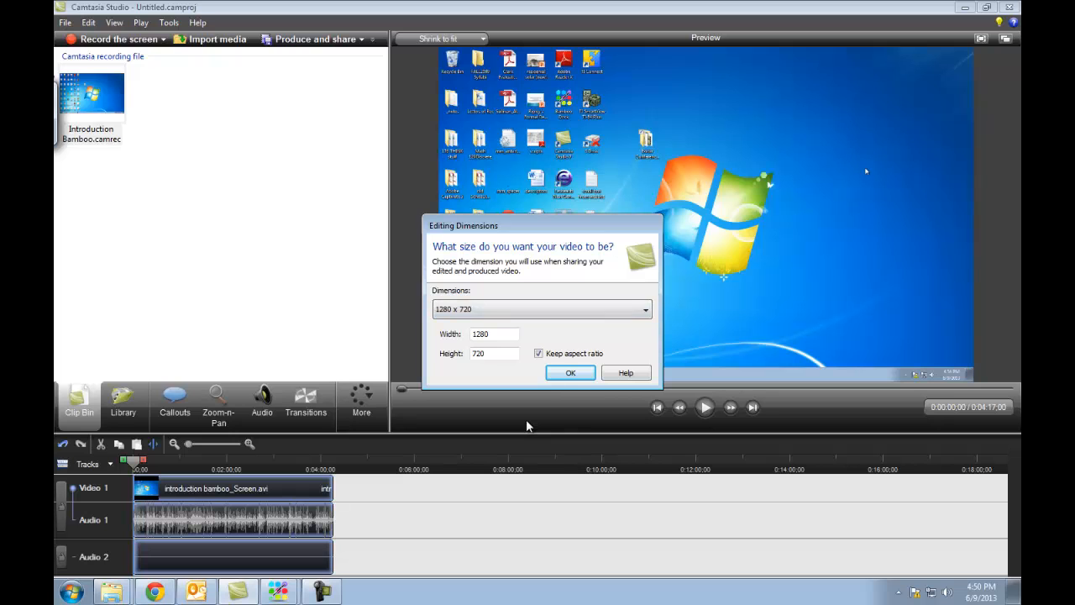
click(646, 310)
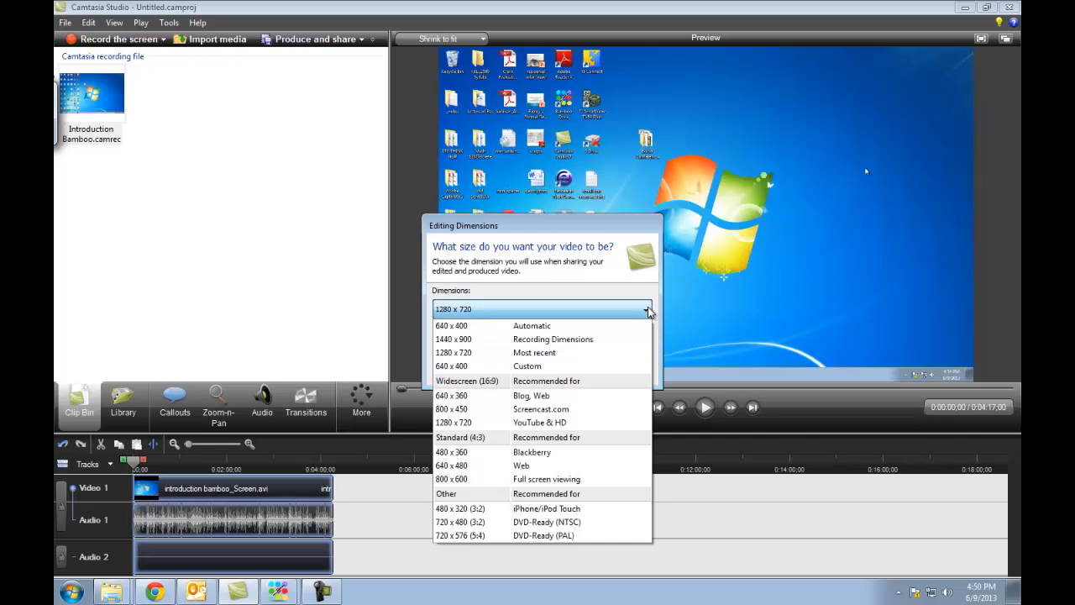
click(515, 225)
click(567, 374)
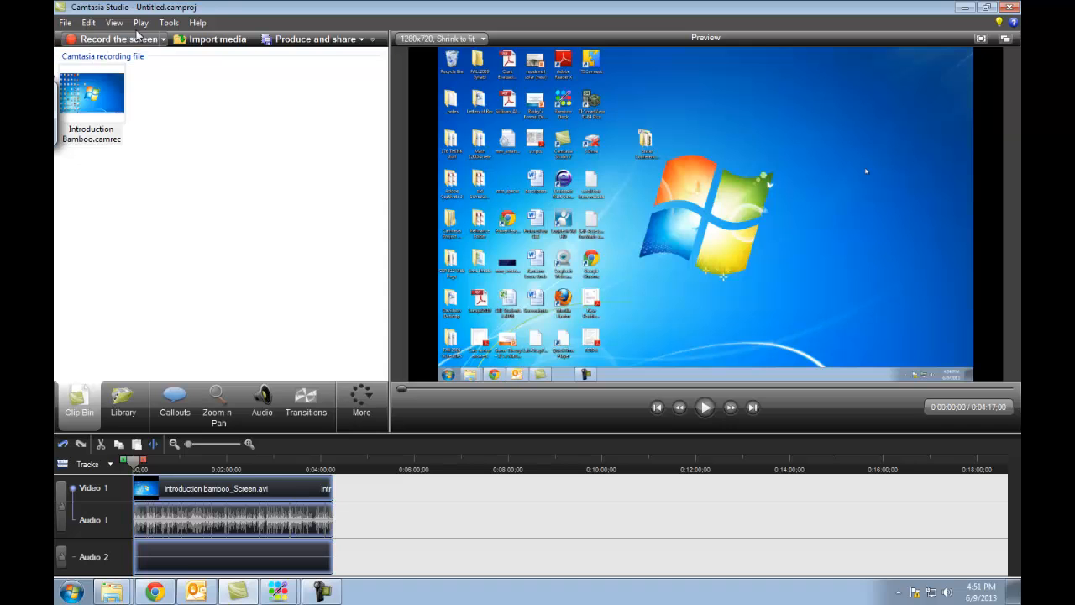
Save the project as Intro Bamboo in the Exeter Conference Presentation folder
click(64, 23)
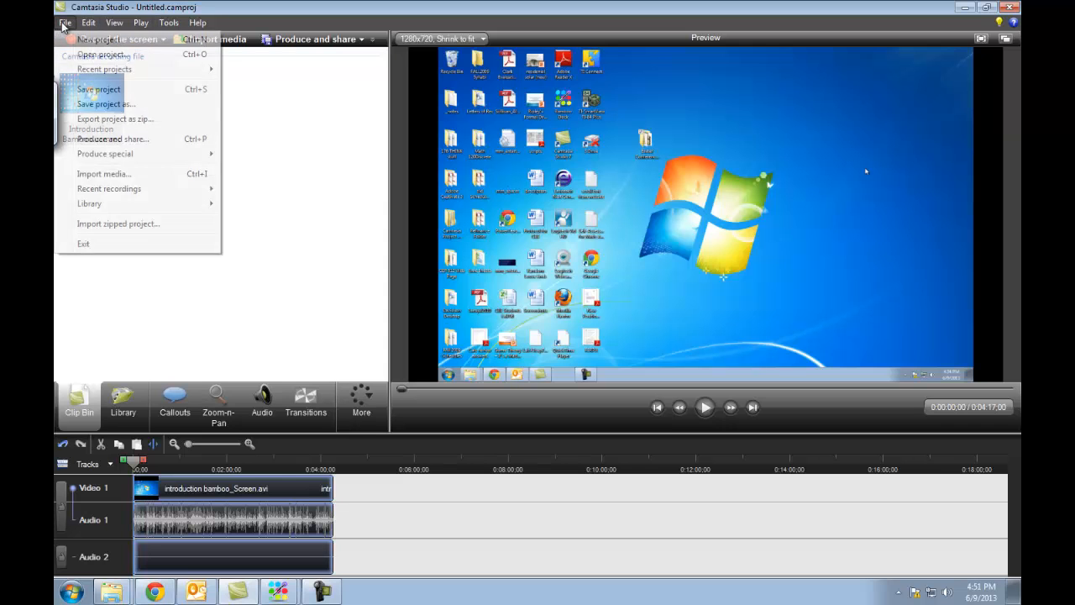
click(97, 106)
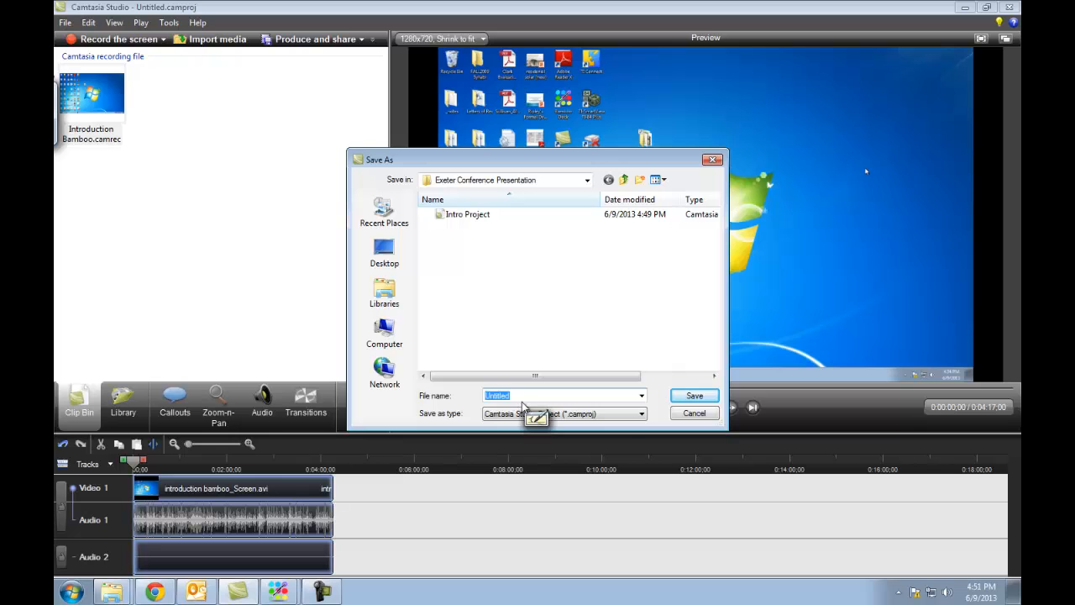
text(Intro Bamboo)
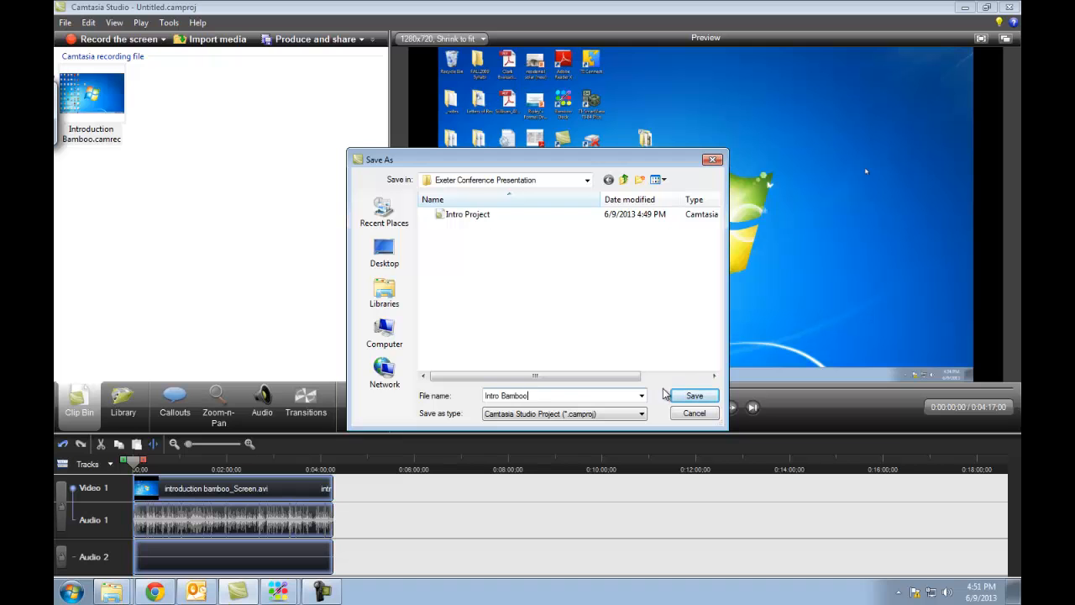
click(689, 397)
click(621, 332)
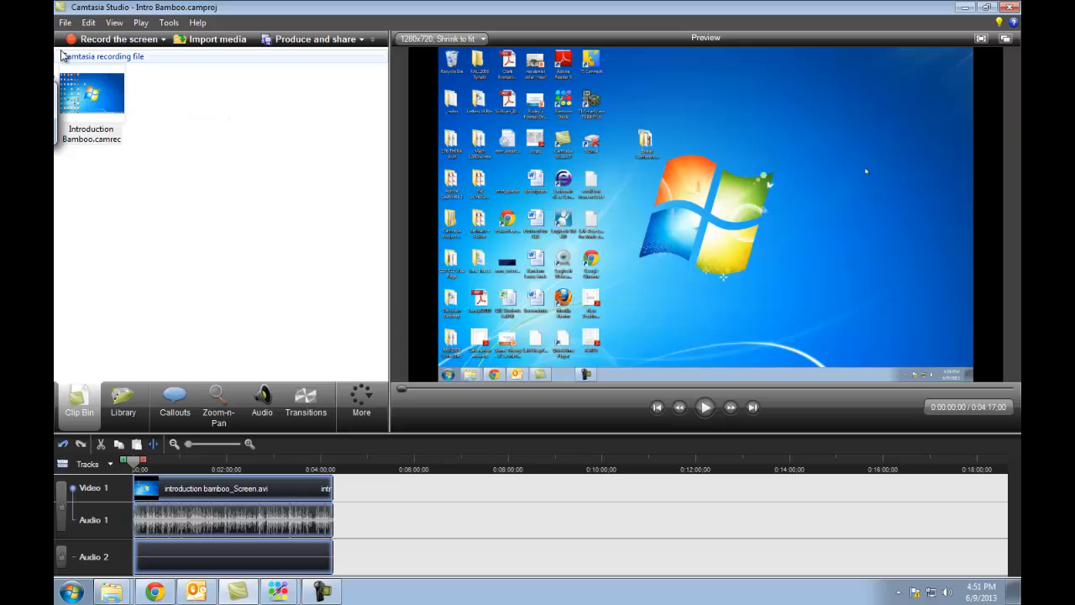
Open the Intro Project file from the Exeter Conference Presentation folder
click(65, 23)
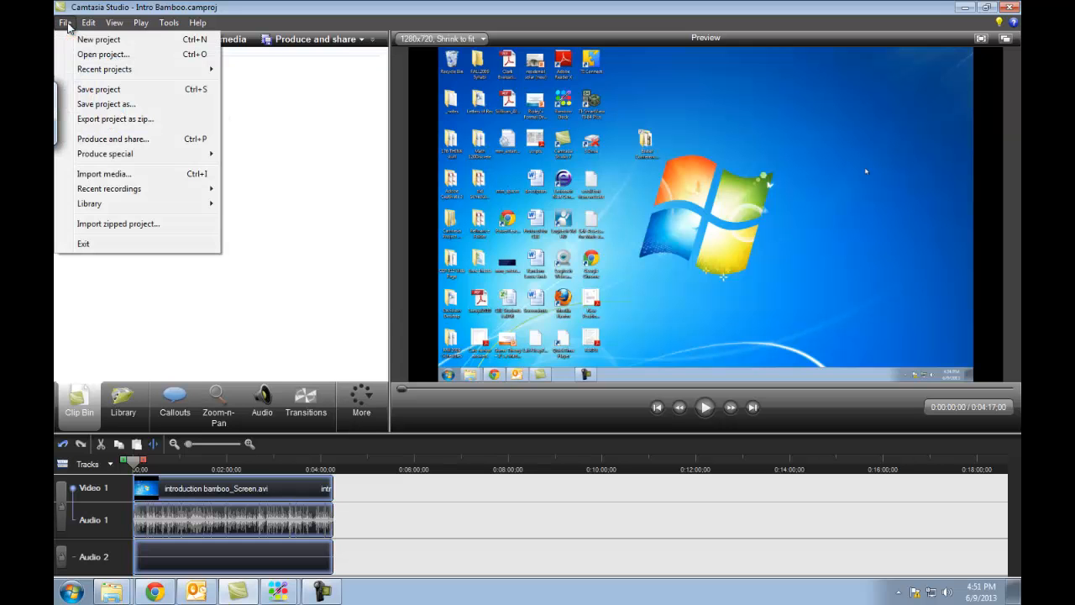
click(91, 55)
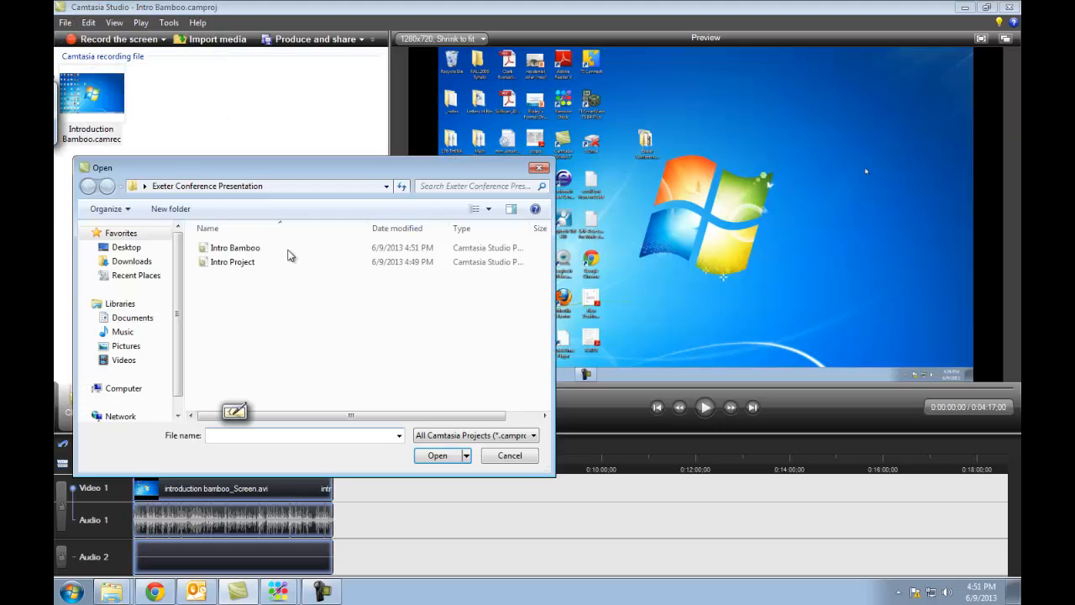
click(216, 263)
click(442, 463)
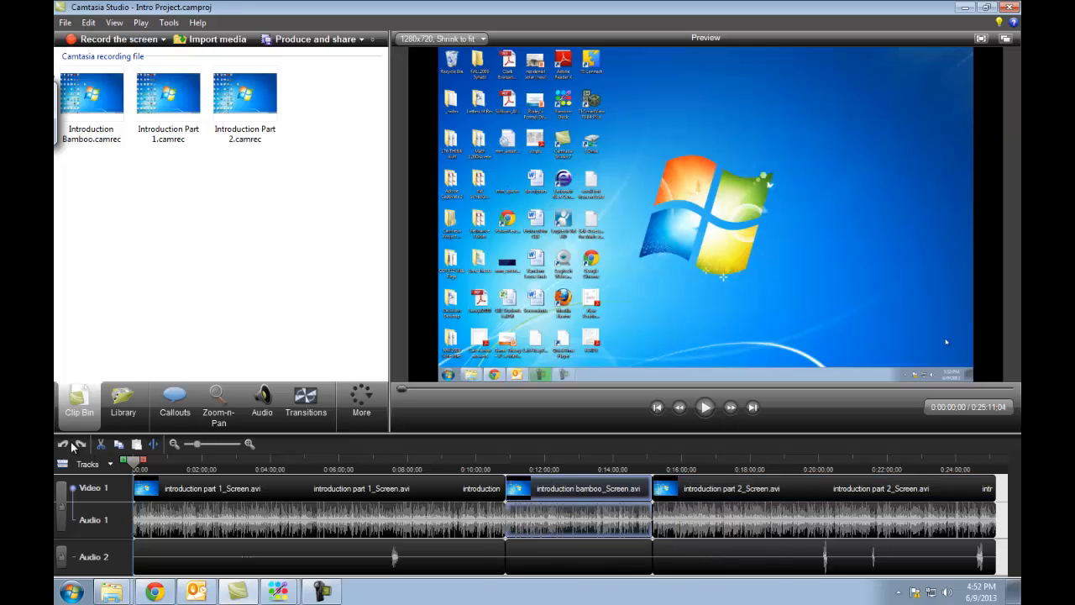
Cut the introduction bamboo clip out of the Video 1 and Audio 1 tracks
click(101, 445)
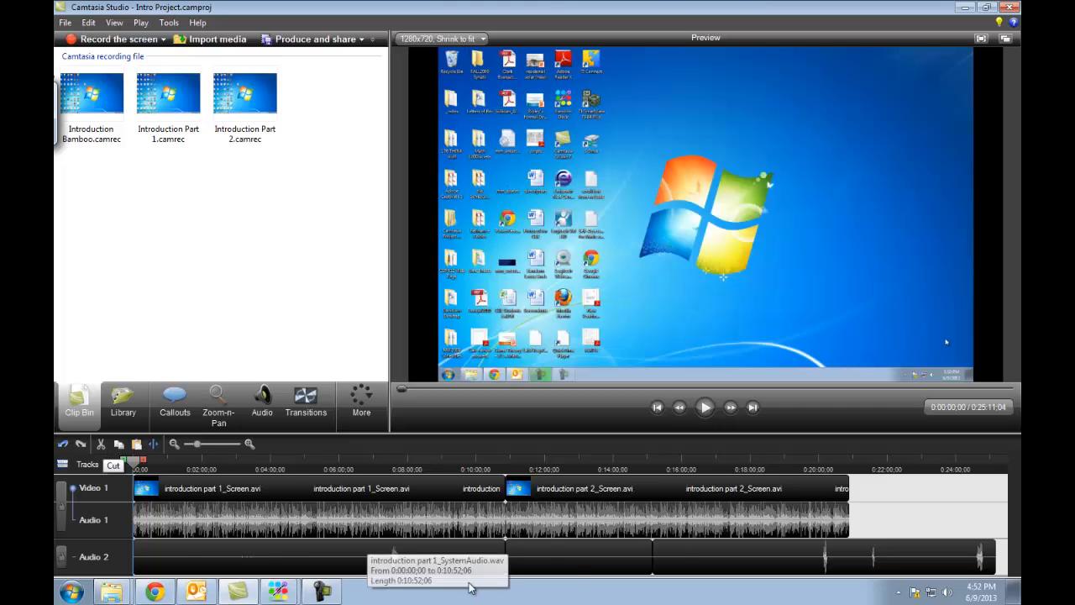
Cut the introduction bamboo system audio clip from the Audio 2 track and undo that cut
click(576, 570)
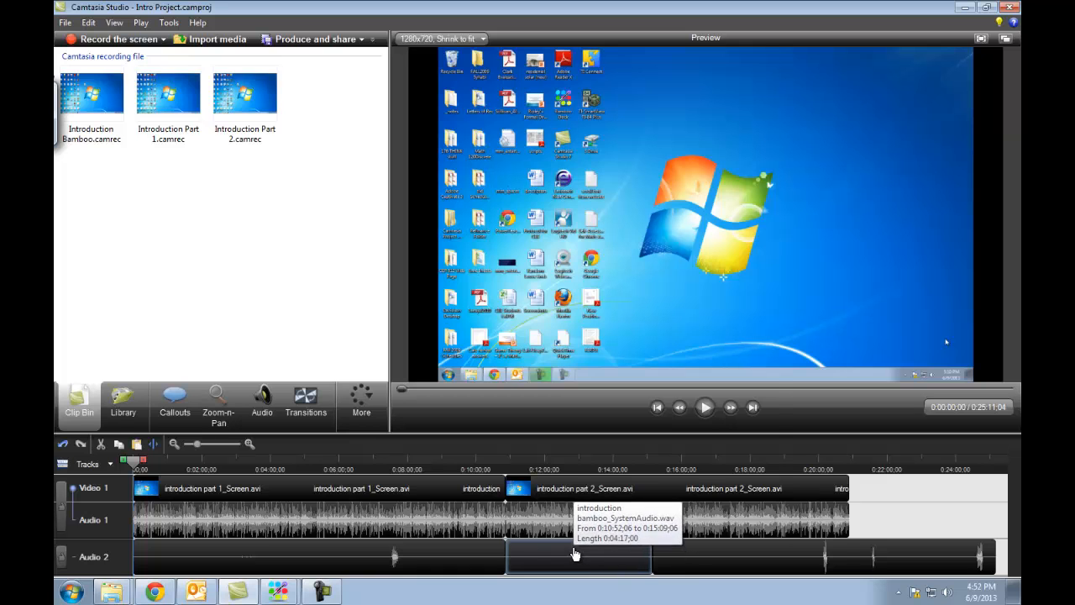
right_click(576, 554)
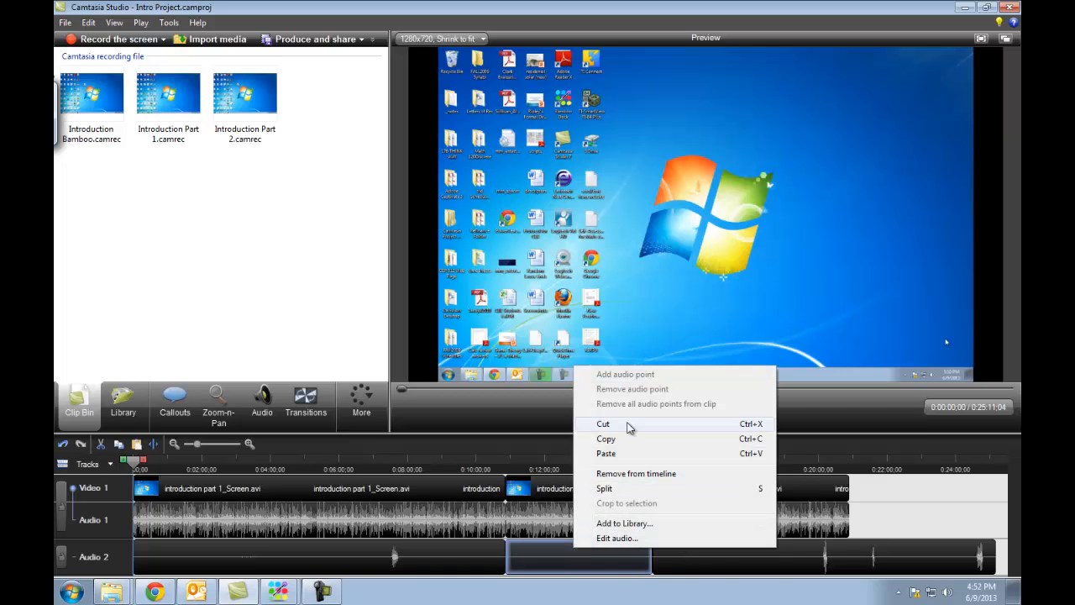
click(536, 556)
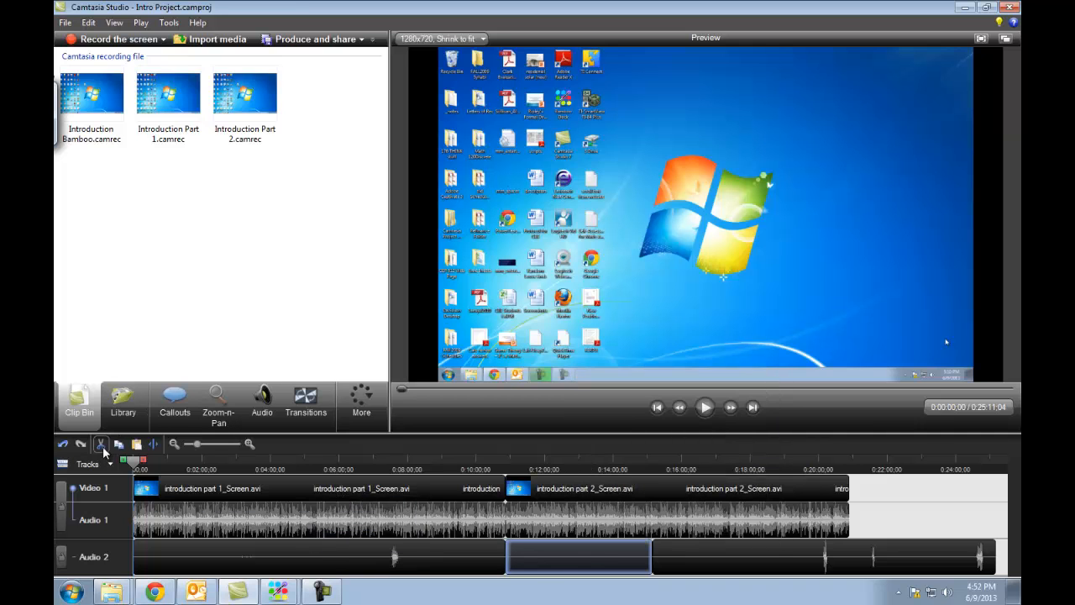
right_click(570, 555)
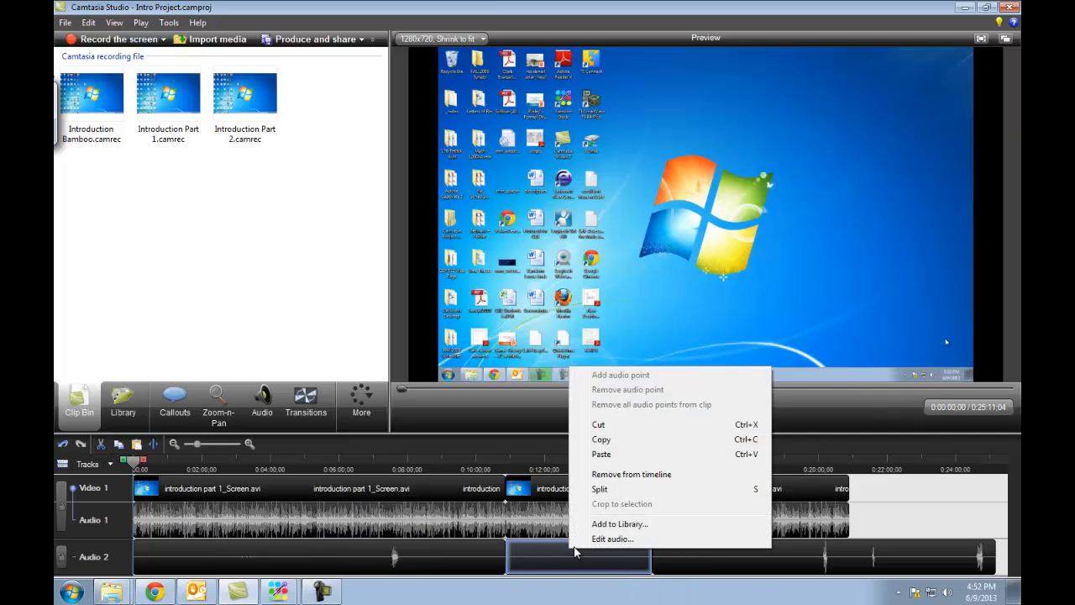
click(613, 425)
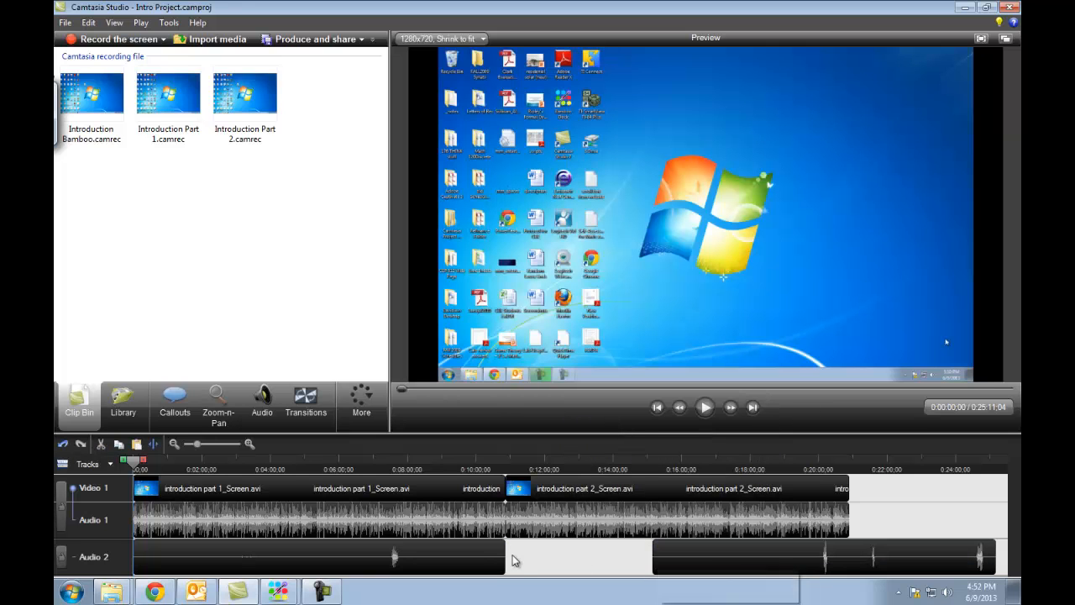
click(61, 445)
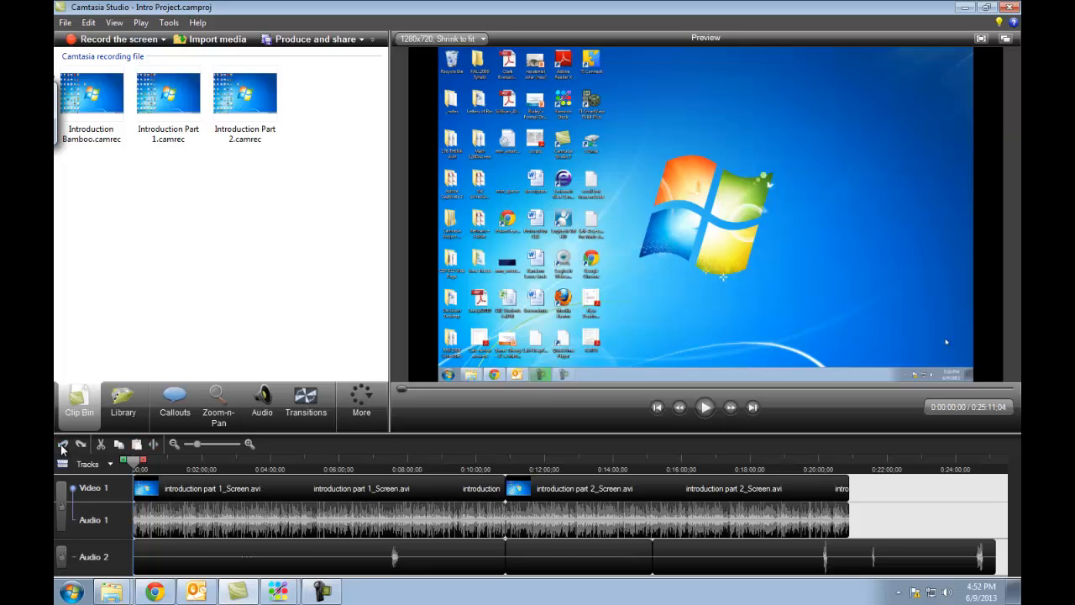
Undo the earlier bamboo clip cut and cut the introduction bamboo section, from 0:10:52;06 to 0:15:09;06, out of all tracks
click(62, 446)
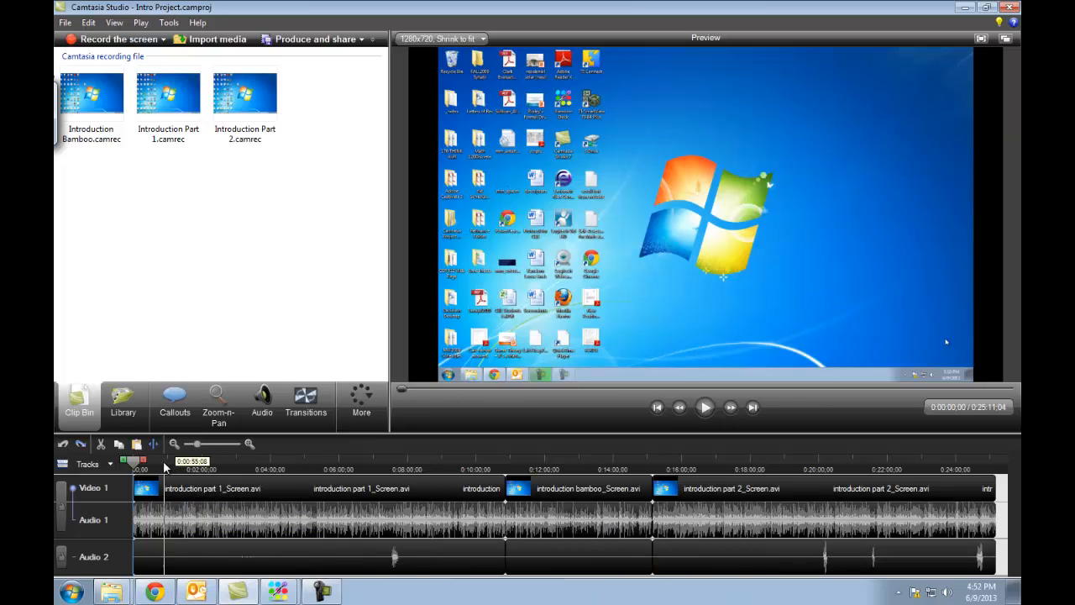
drag(135, 465, 505, 467)
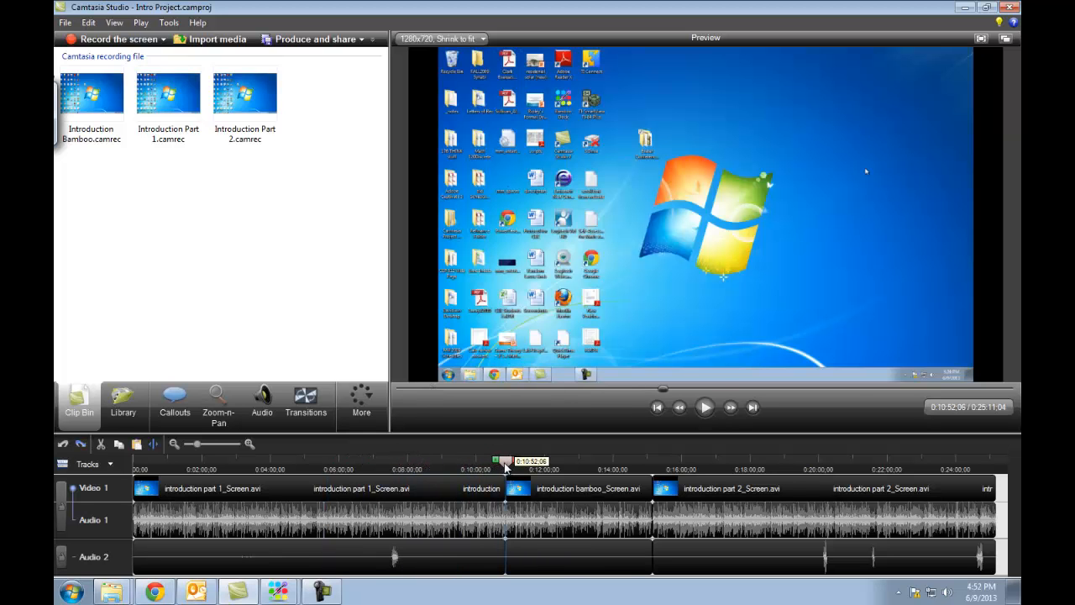
drag(505, 467, 663, 480)
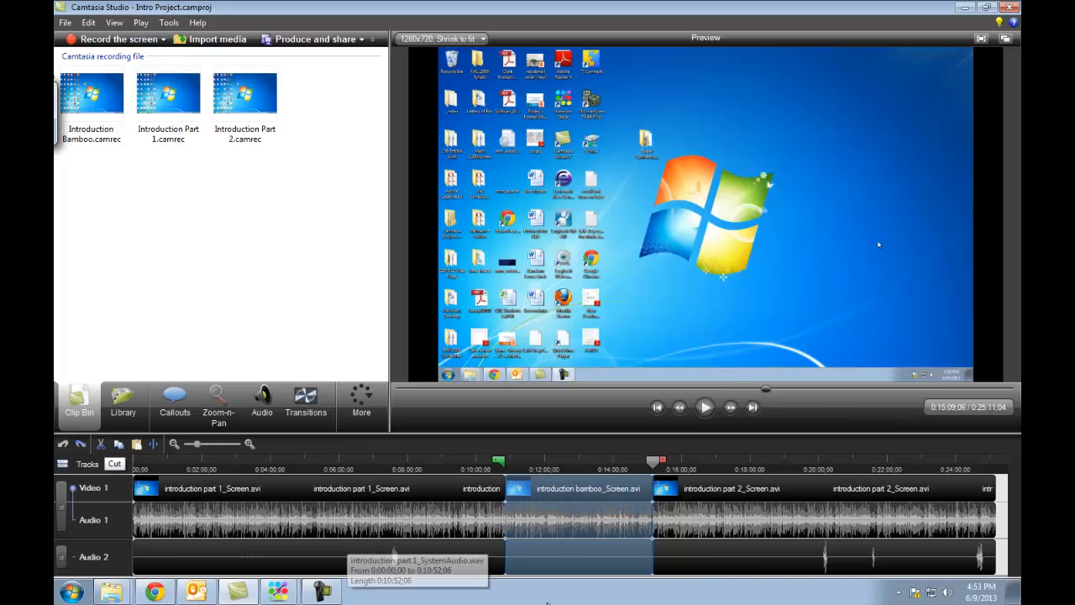
right_click(575, 494)
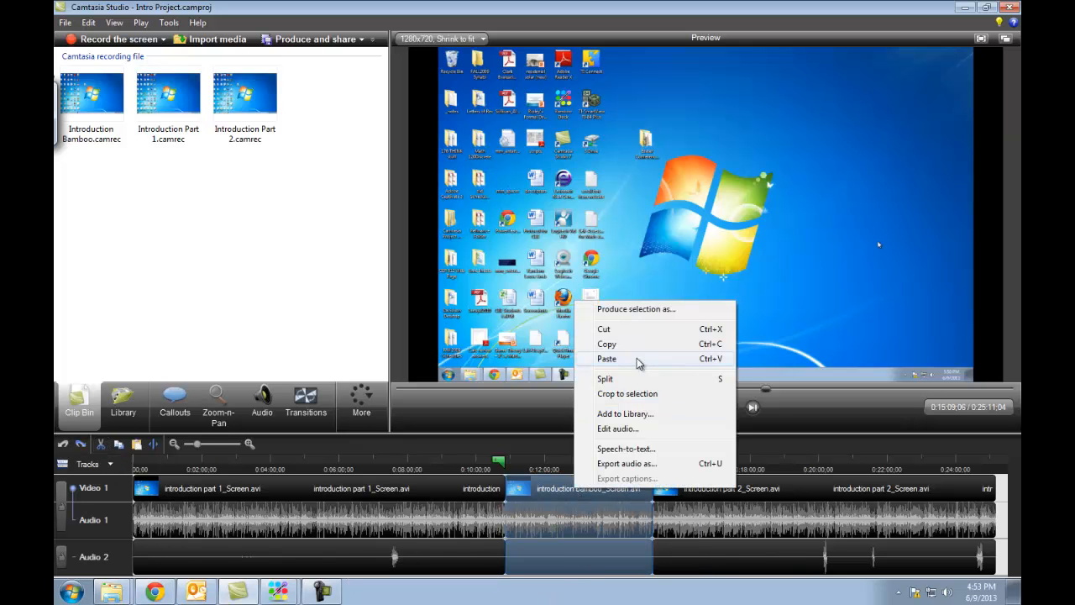
click(636, 331)
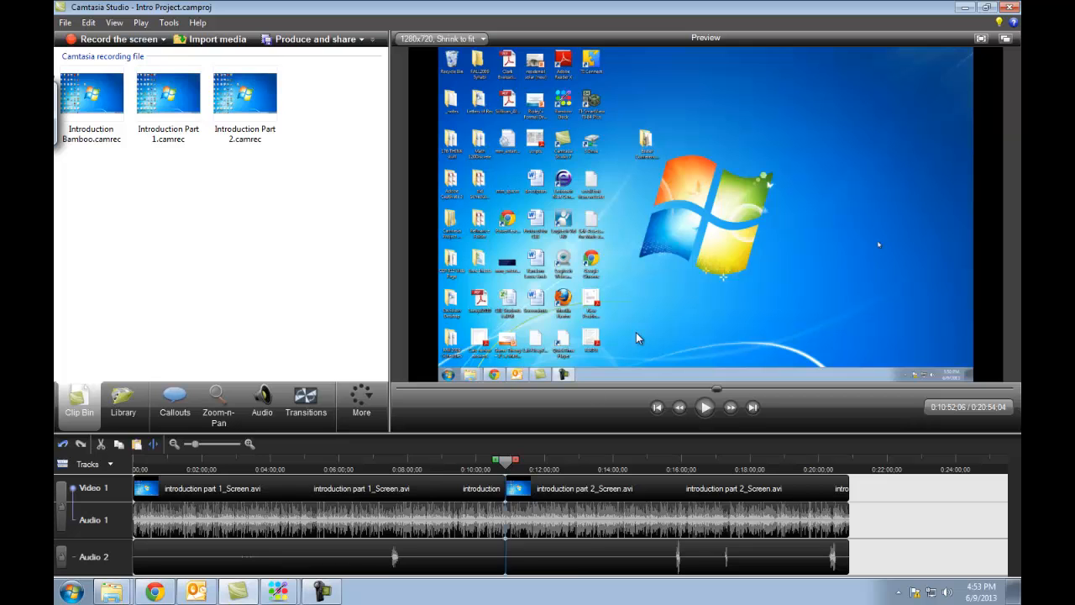
drag(507, 467, 609, 466)
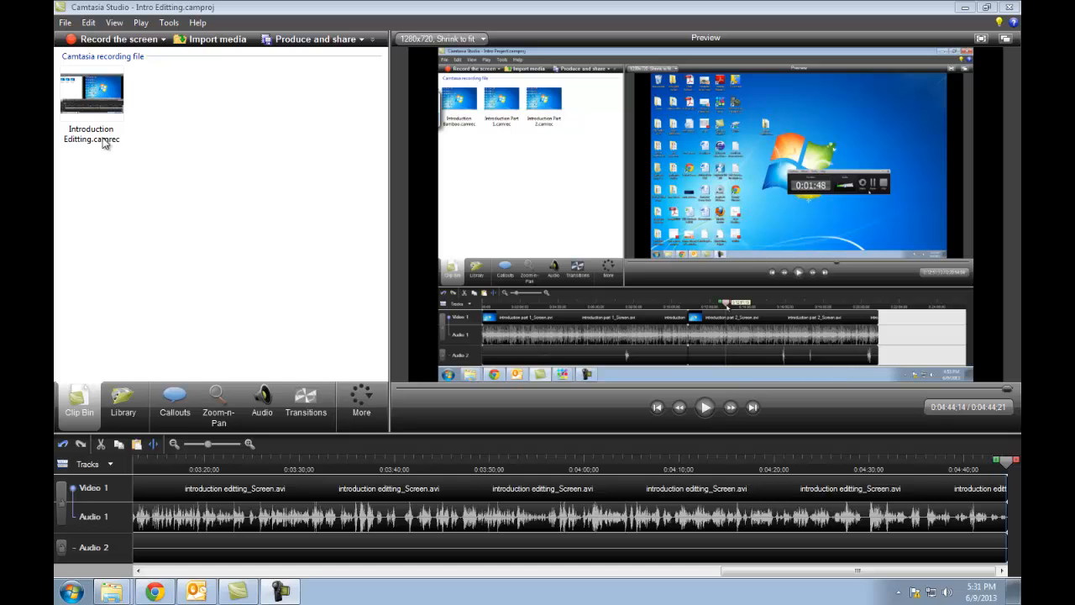
Open the Intro Project file from the Exeter Conference Presentation folder in place of the Intro Editting project
click(64, 23)
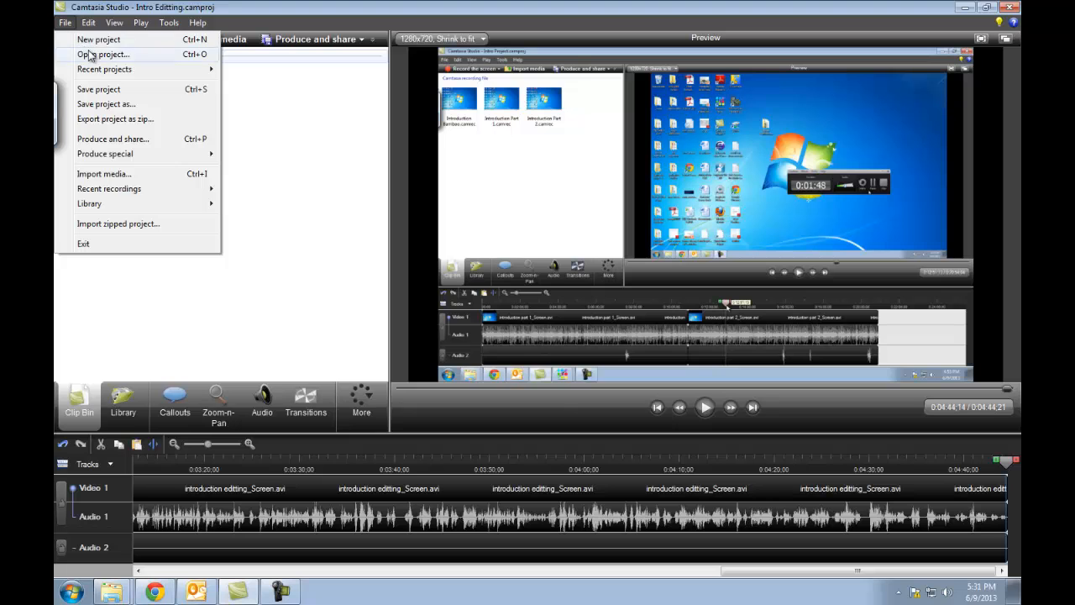
click(88, 55)
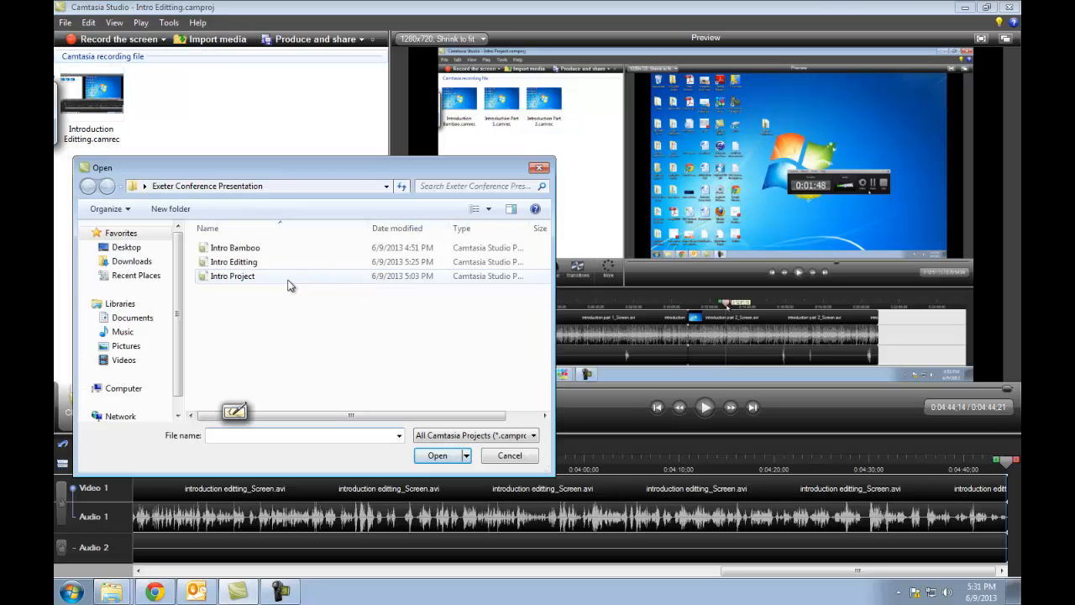
click(244, 279)
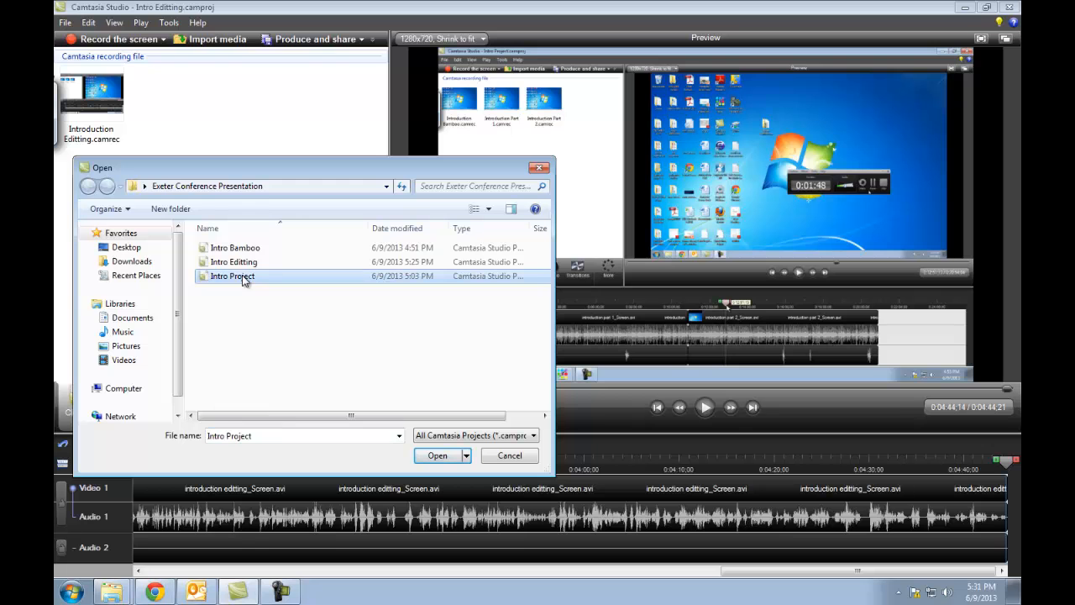
click(436, 455)
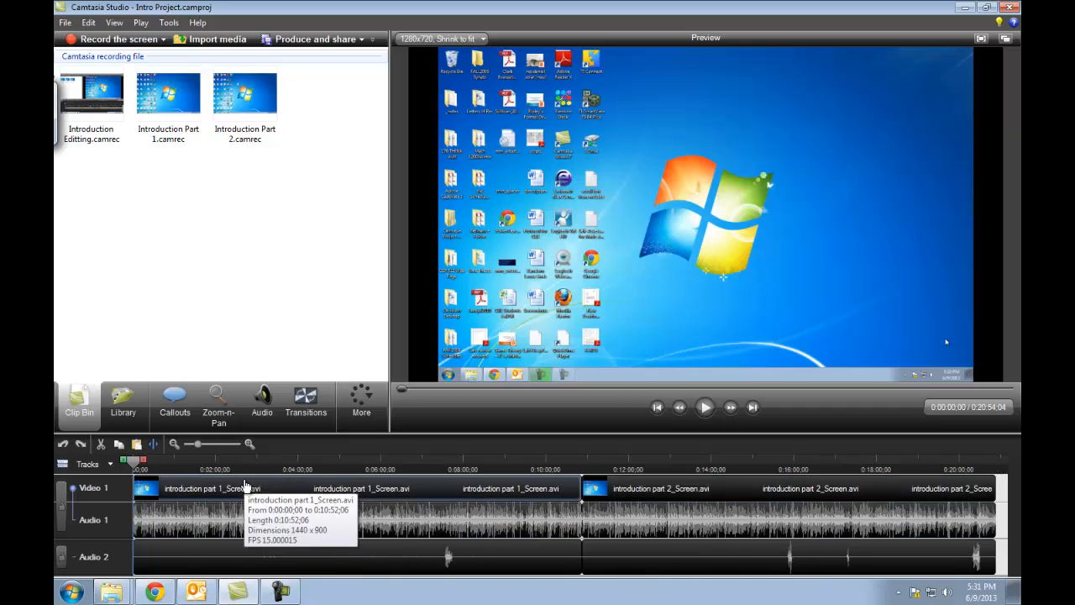
Scrub through both introduction clips and play the footage near the end of introduction part 1 to look for a split point
mouse_move(135, 462)
mouse_down()
mouse_move(475, 469)
mouse_move(557, 481)
mouse_move(581, 466)
mouse_up()
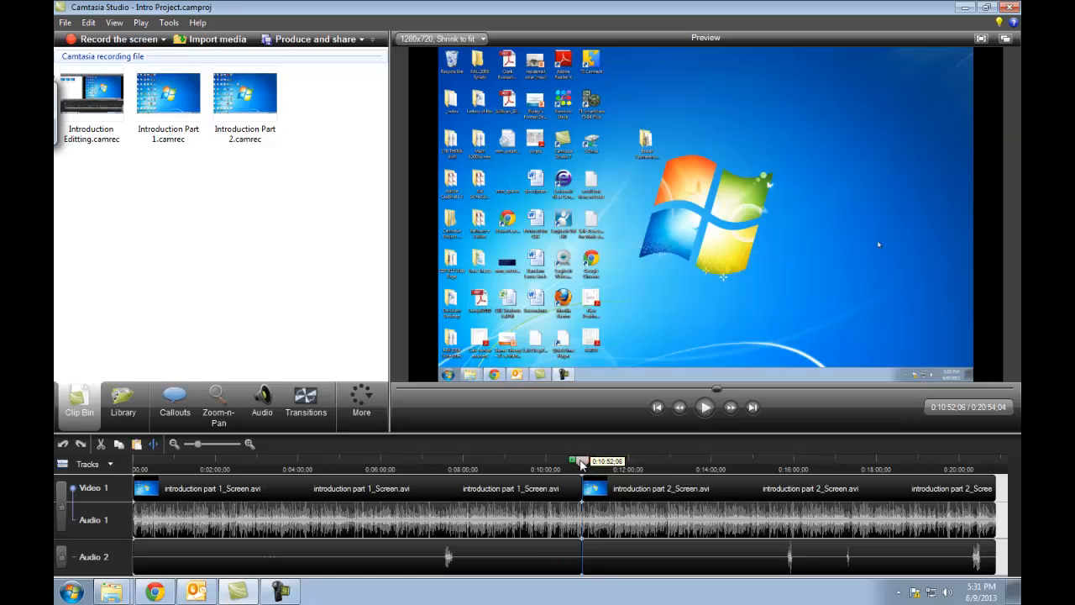
drag(581, 465, 997, 465)
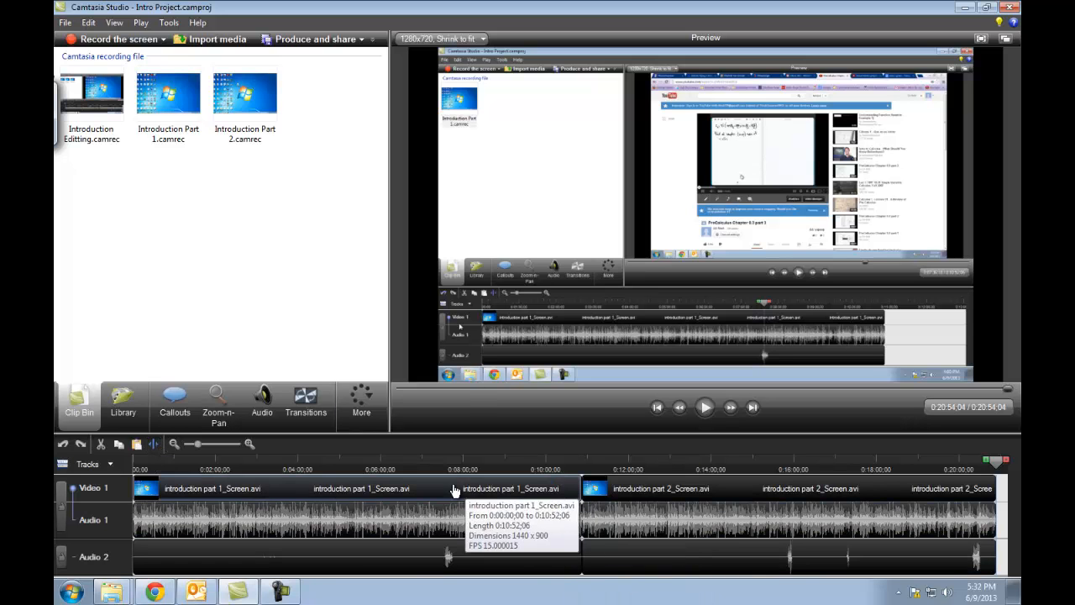
drag(999, 466, 493, 463)
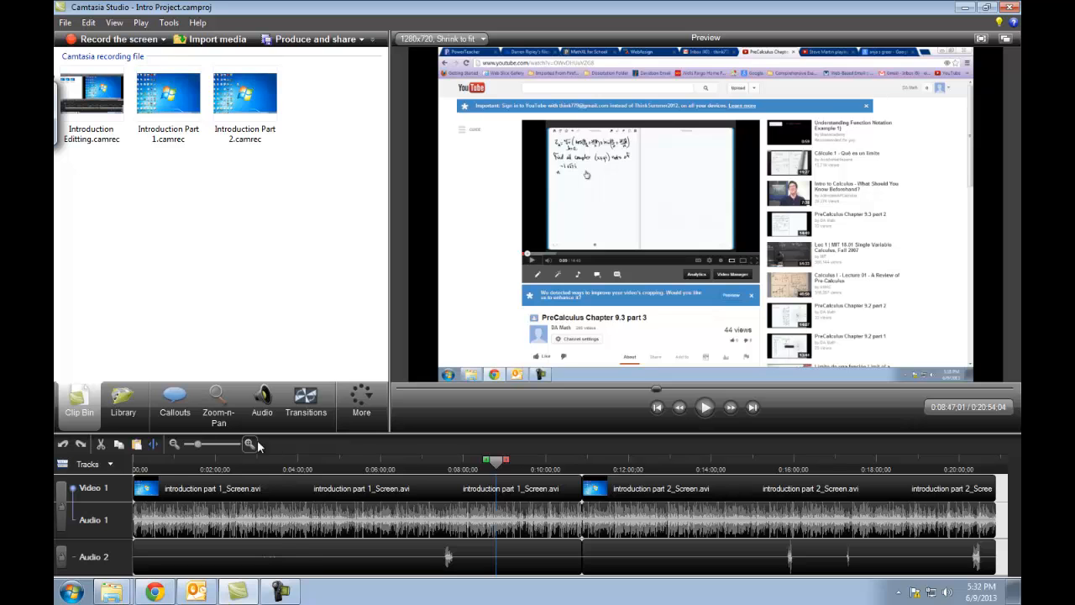
drag(497, 467, 539, 466)
click(706, 407)
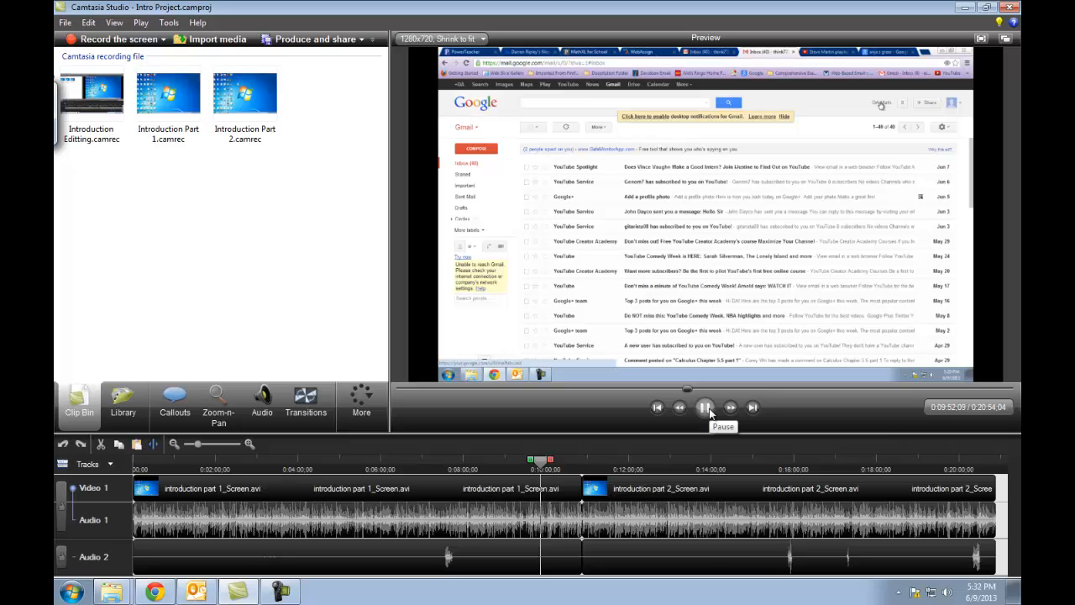
mouse_move(541, 464)
mouse_down()
mouse_move(561, 467)
mouse_move(521, 464)
mouse_up()
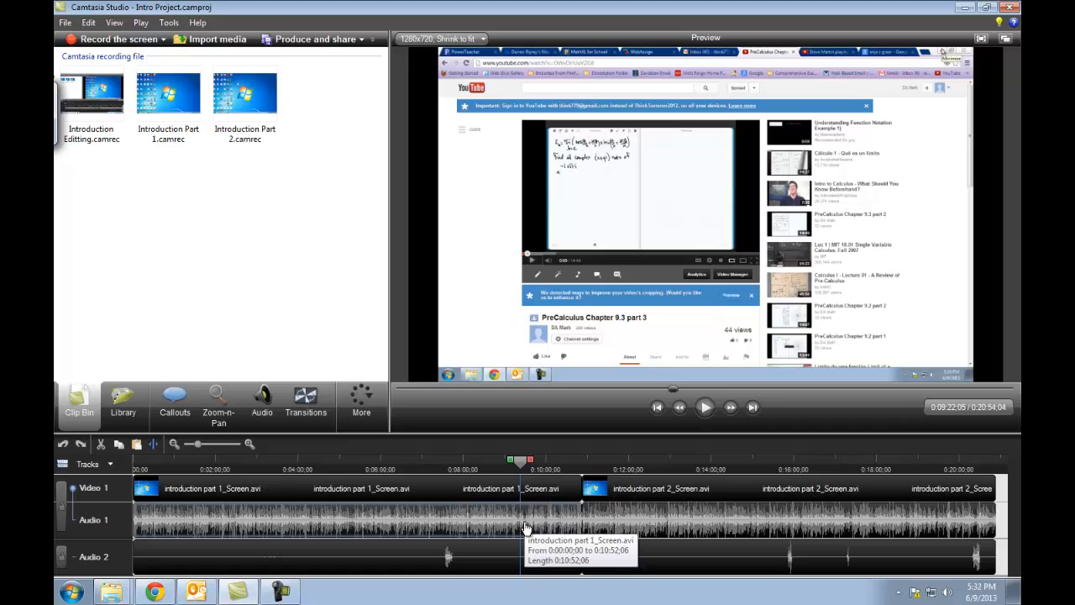
mouse_move(525, 467)
mouse_down()
mouse_move(592, 471)
mouse_move(538, 468)
mouse_up()
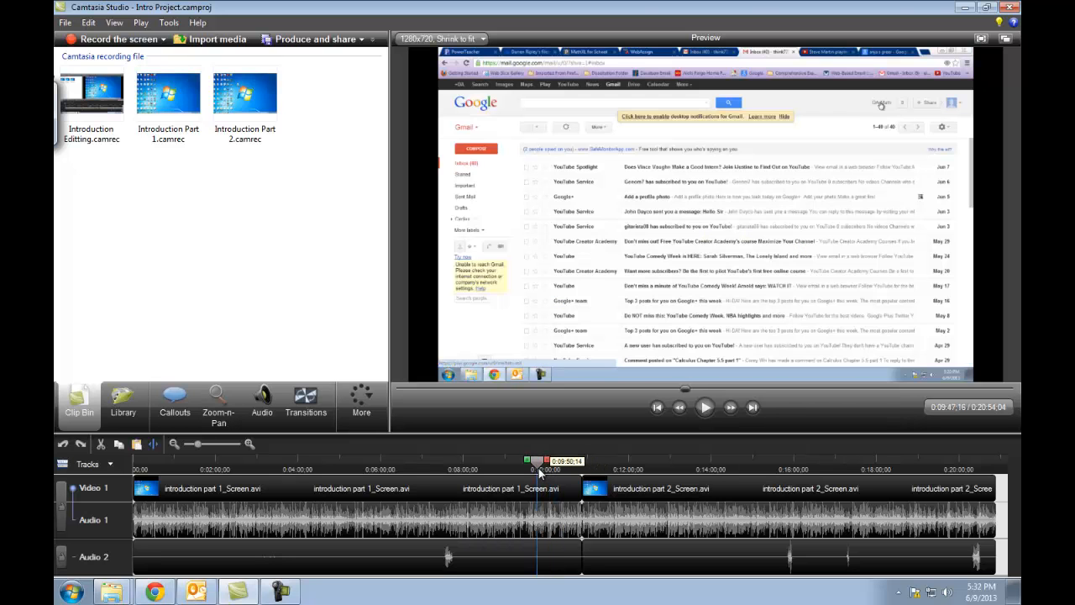
Position the playhead precisely at 0:10:03;01 in the introduction part 1 clip, using playback to find the spot
click(253, 443)
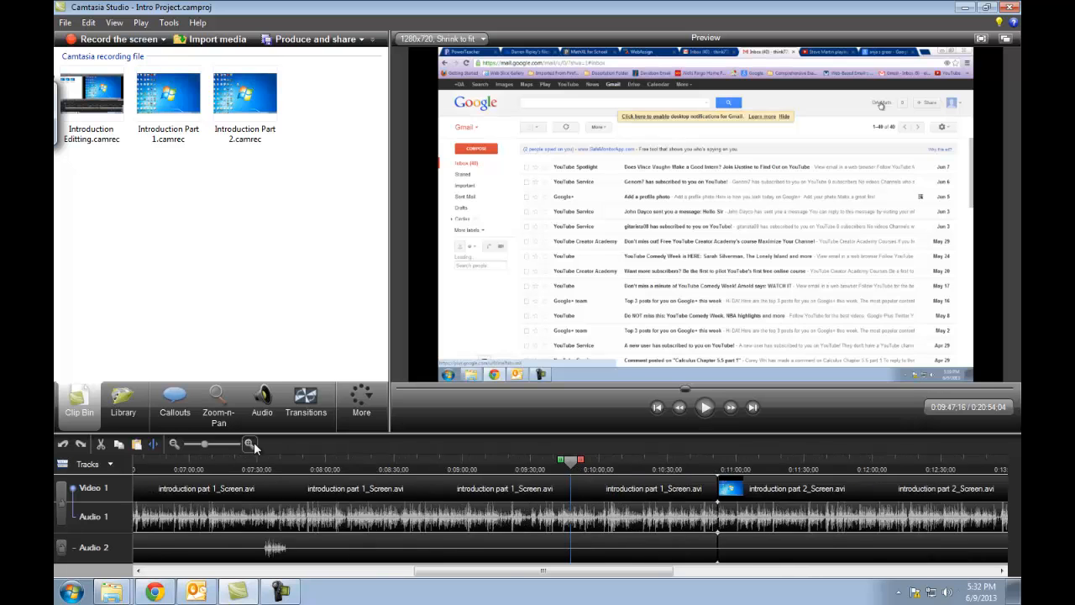
click(254, 442)
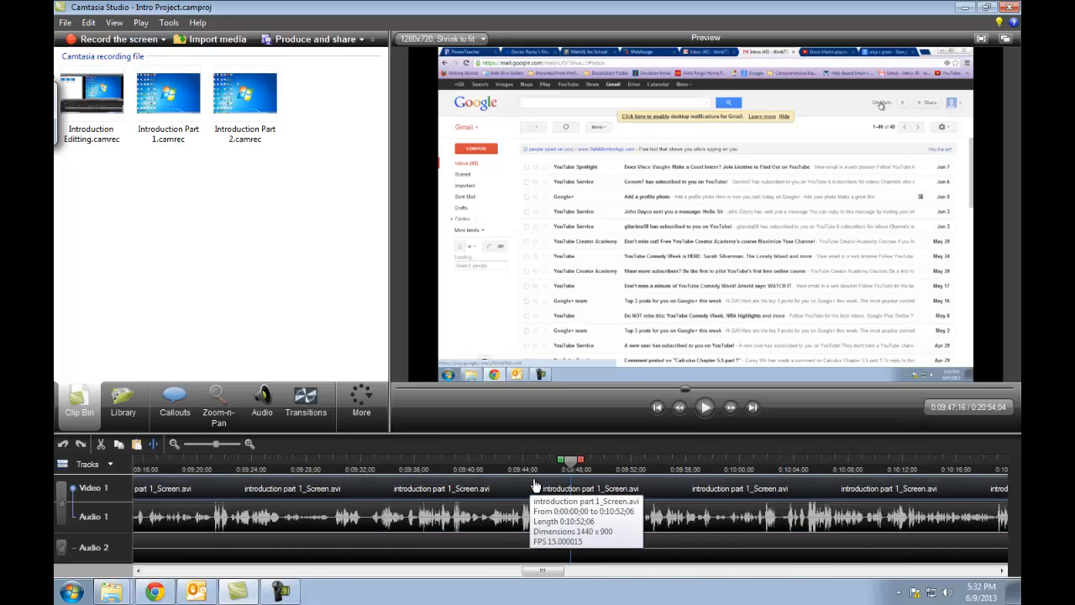
click(357, 469)
drag(357, 469, 758, 487)
click(706, 407)
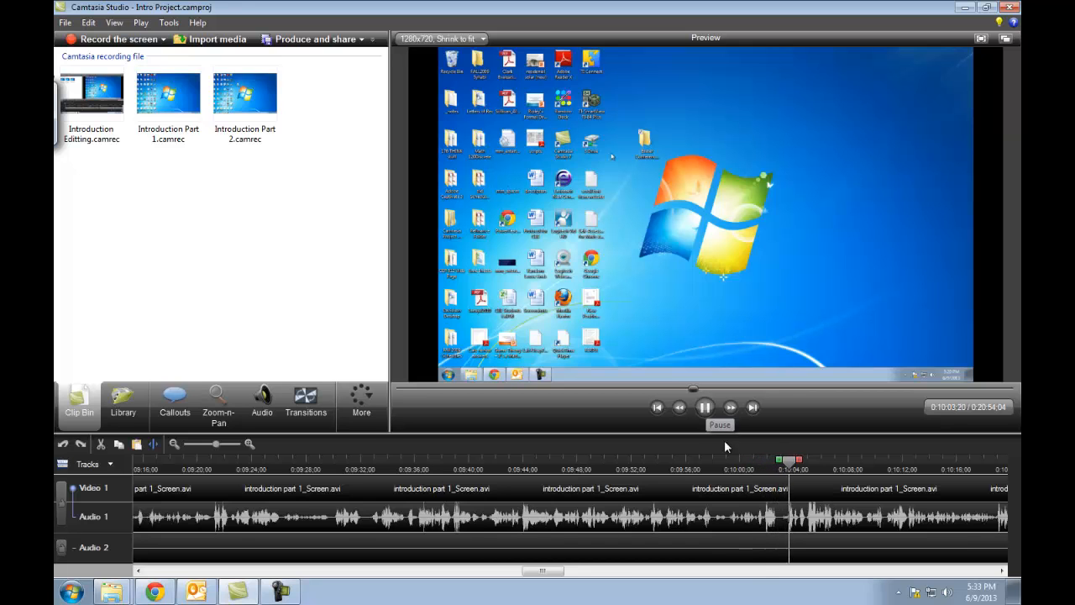
drag(803, 467, 780, 467)
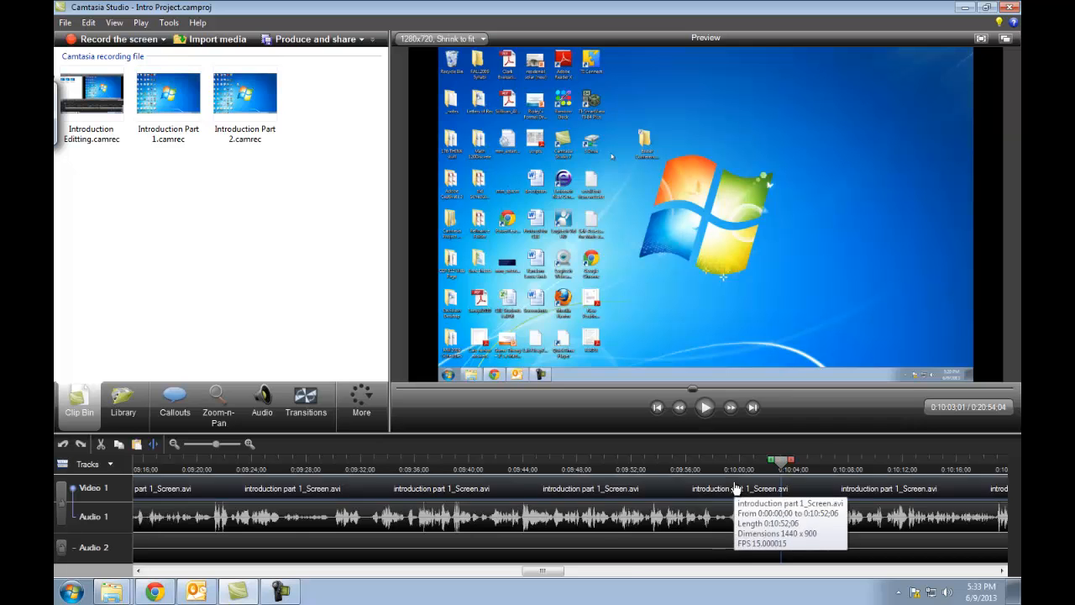
Split the introduction part 1 clip on all tracks at the 0:10:03;01 playhead position
click(174, 444)
click(174, 443)
click(174, 444)
click(174, 443)
click(174, 444)
click(174, 444)
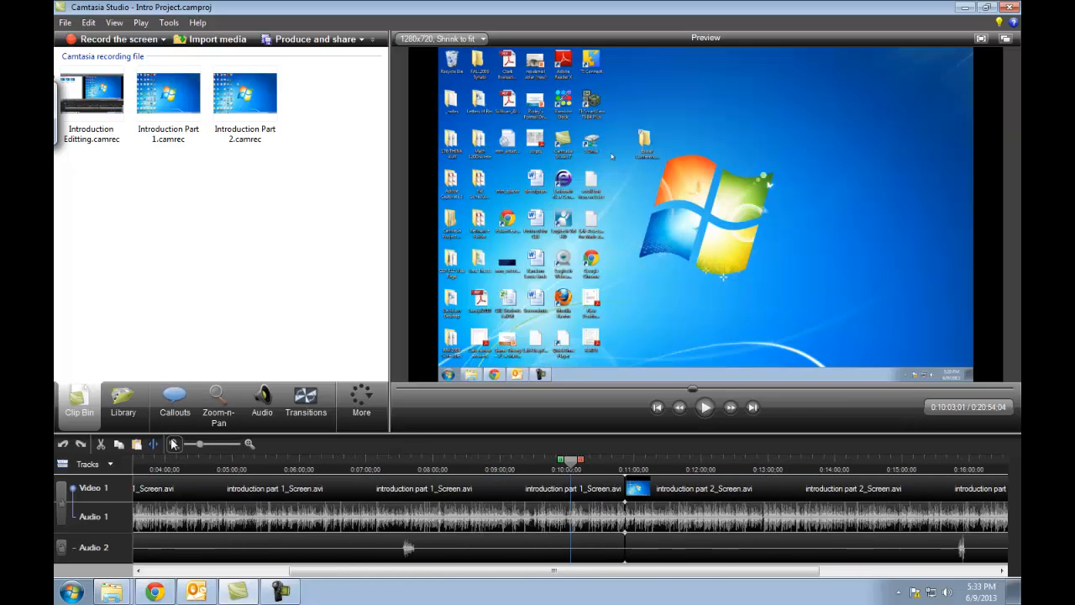
click(174, 444)
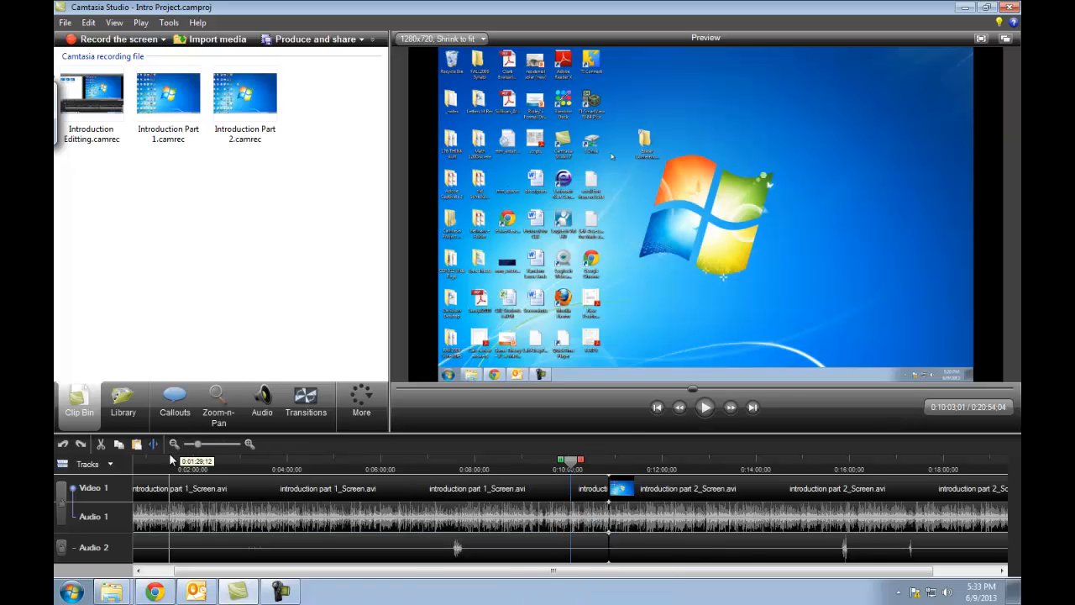
click(154, 443)
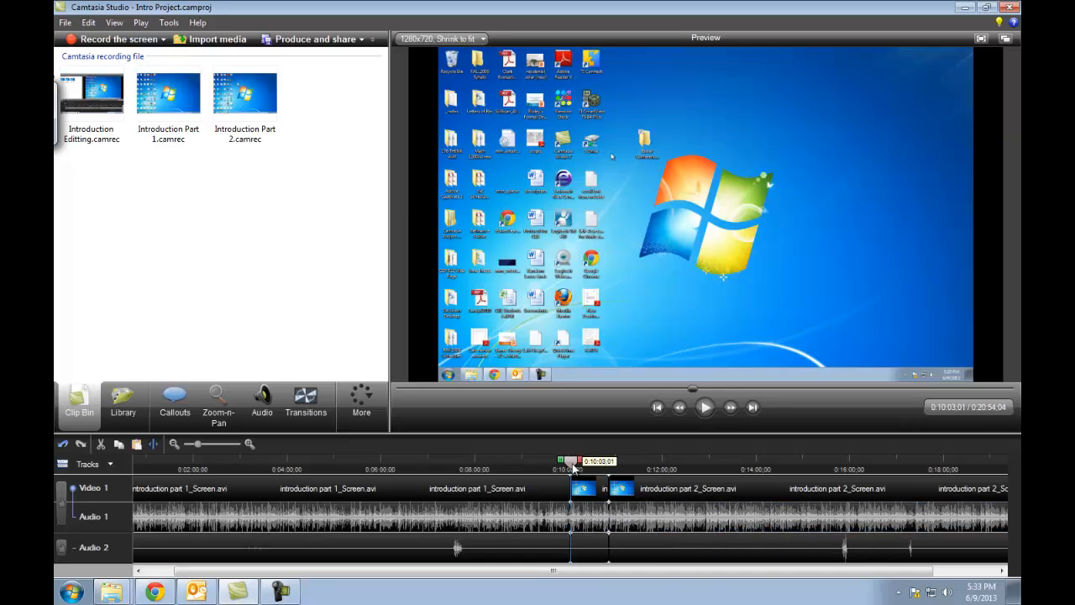
drag(570, 463, 574, 462)
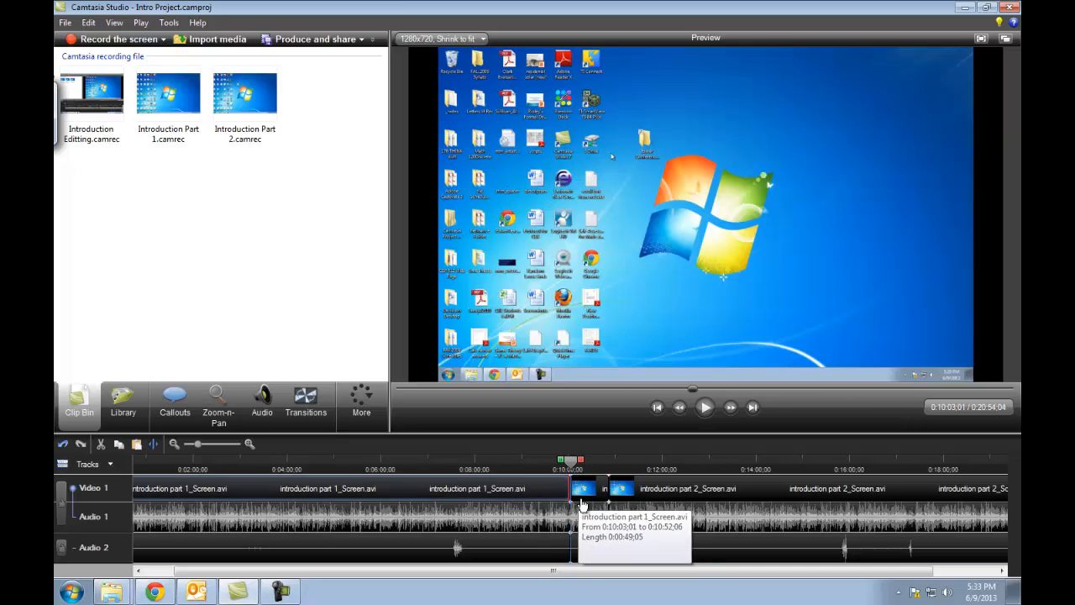
Select the first section of introduction part 1 on all tracks, from the timeline start to the split at 0:10:03;01
click(165, 101)
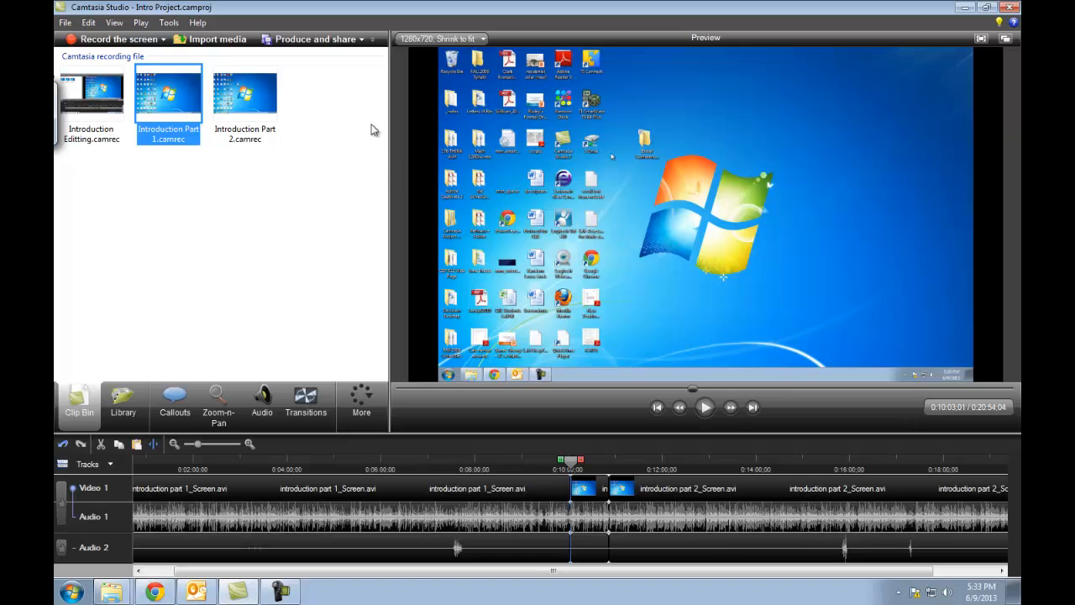
drag(578, 461, 608, 467)
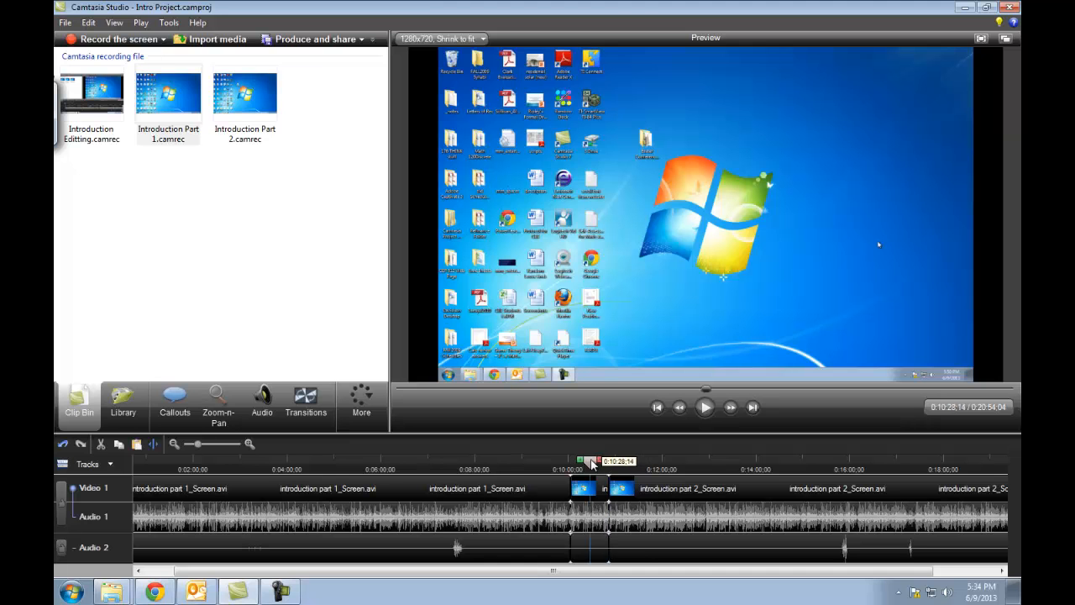
drag(610, 461, 574, 461)
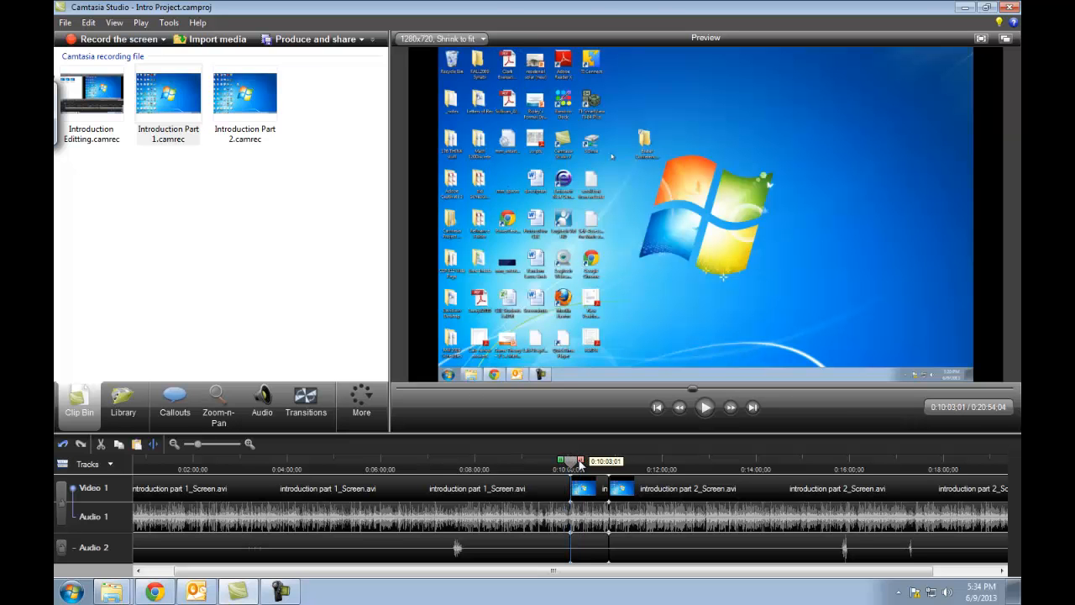
mouse_move(579, 462)
mouse_down()
mouse_move(128, 462)
mouse_move(540, 492)
mouse_move(618, 484)
mouse_up()
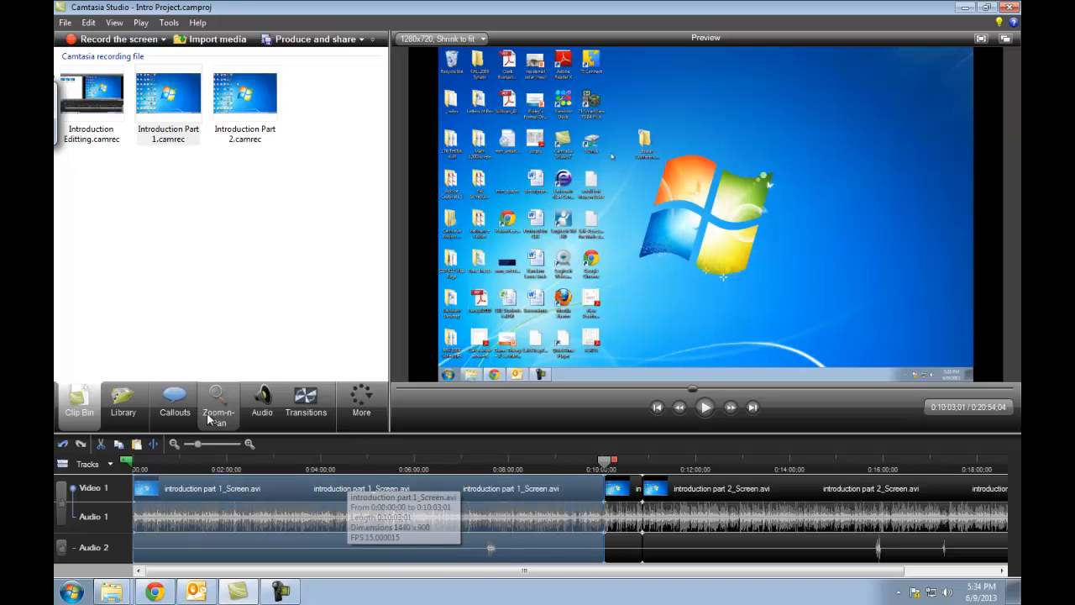
Add the selected first section of introduction part 1 to the Library as a full copy and name it INTRO p1
click(122, 407)
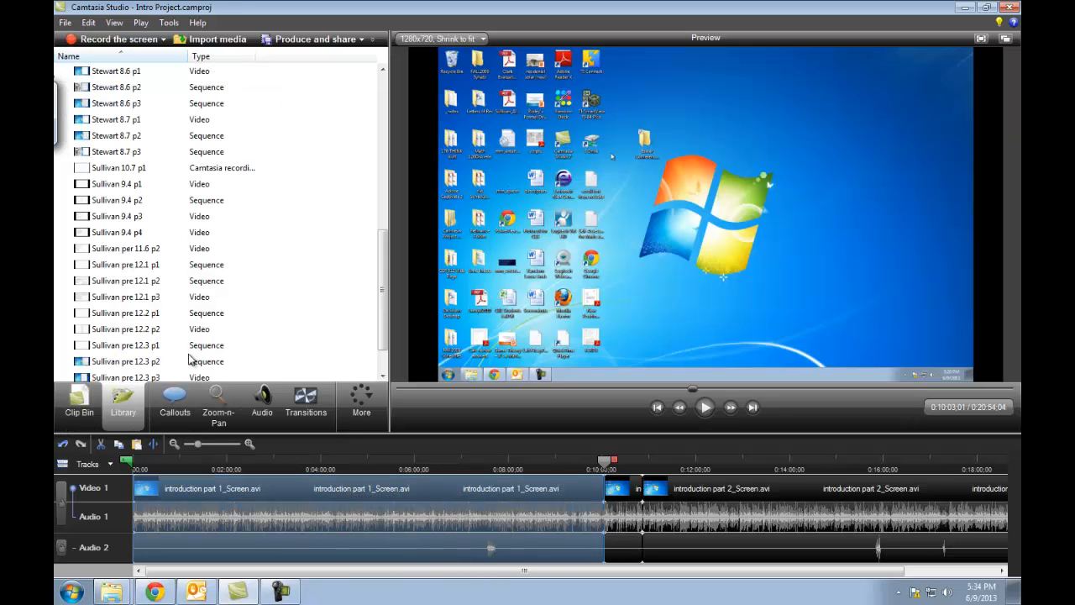
drag(385, 281, 386, 134)
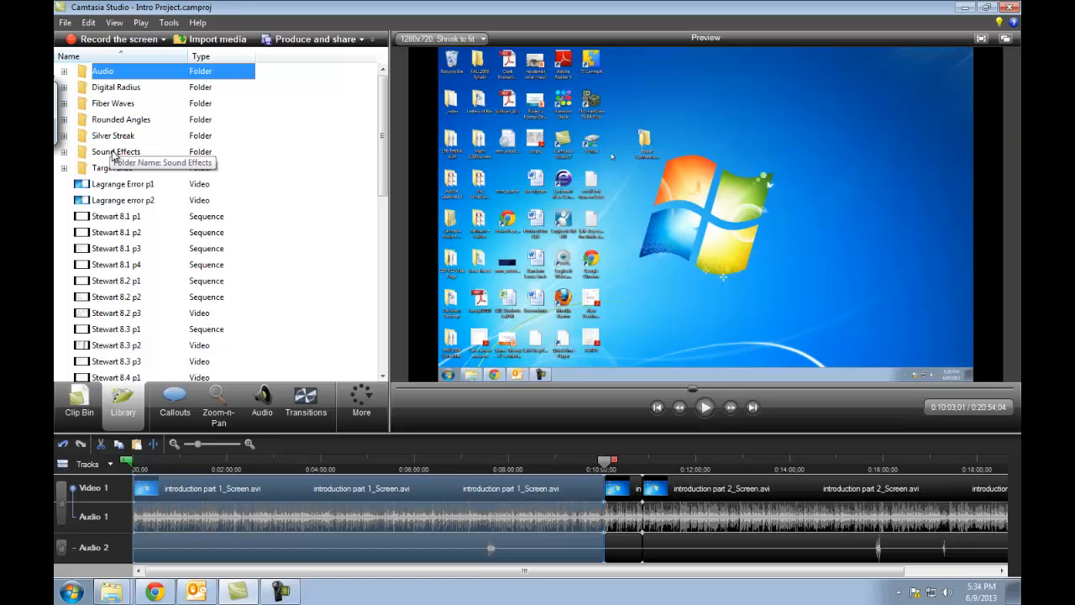
drag(382, 172, 382, 345)
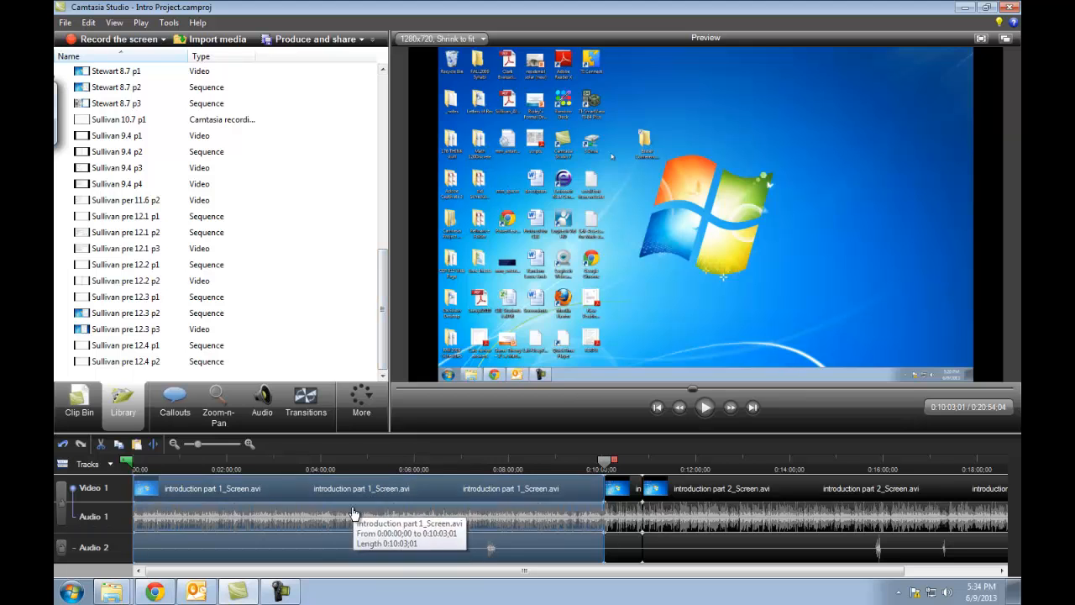
right_click(400, 489)
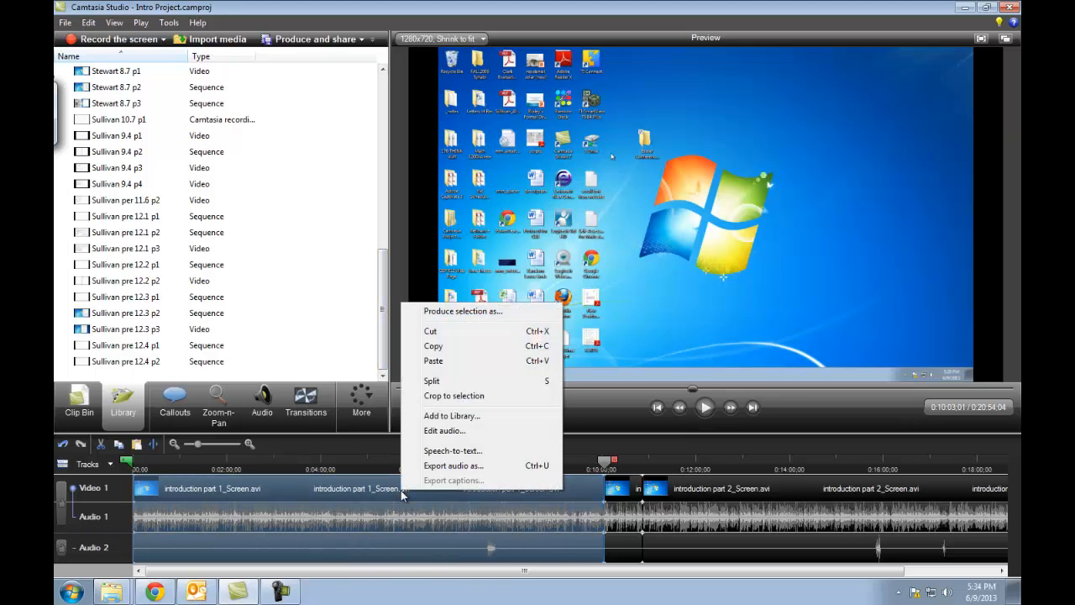
click(453, 416)
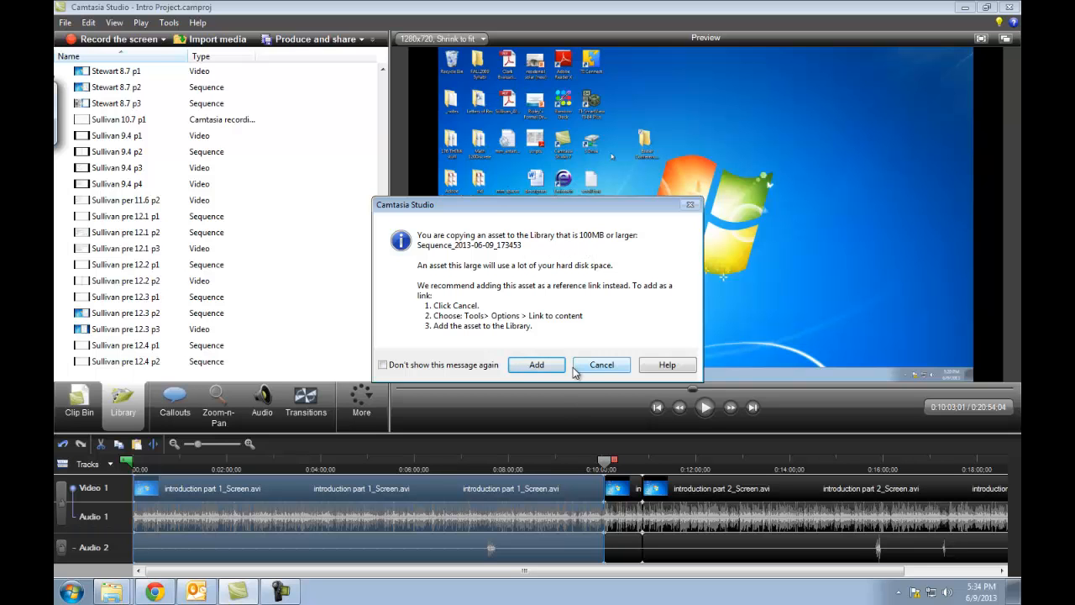
click(536, 365)
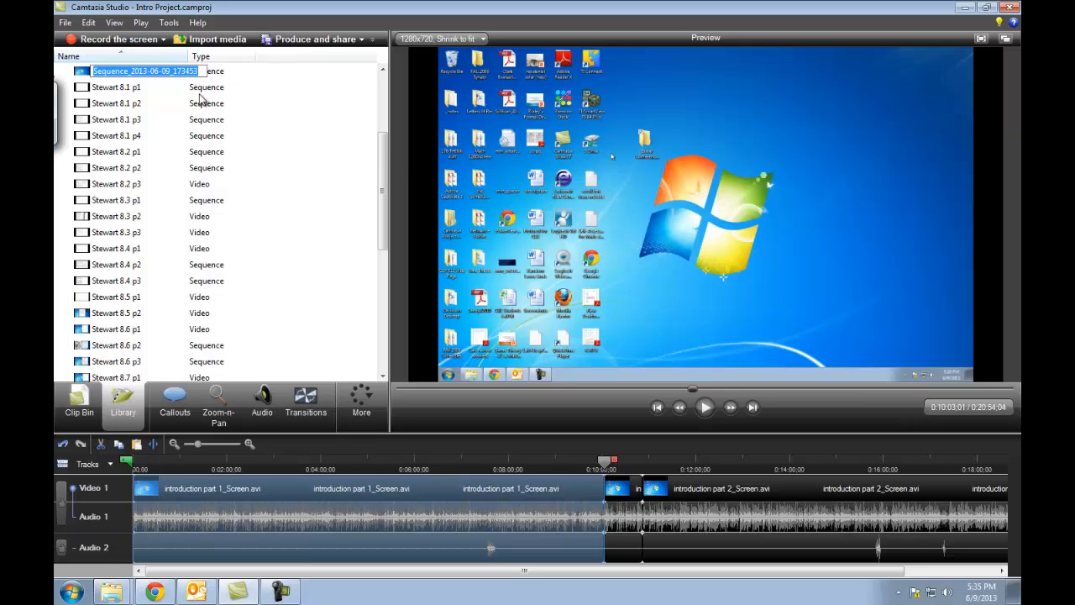
text(INTRO)
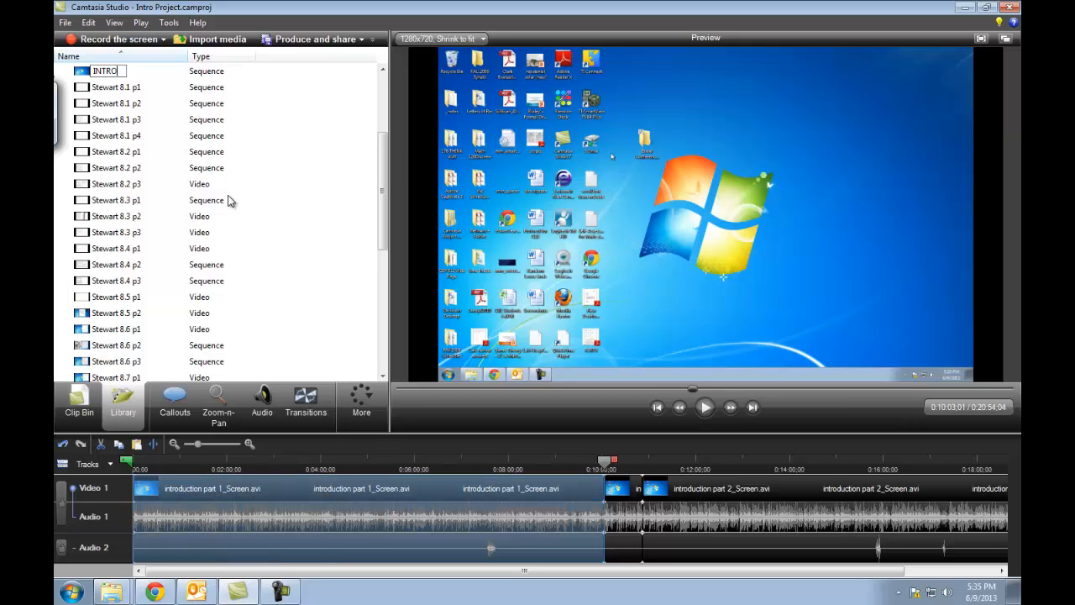
text(p1)
click(146, 104)
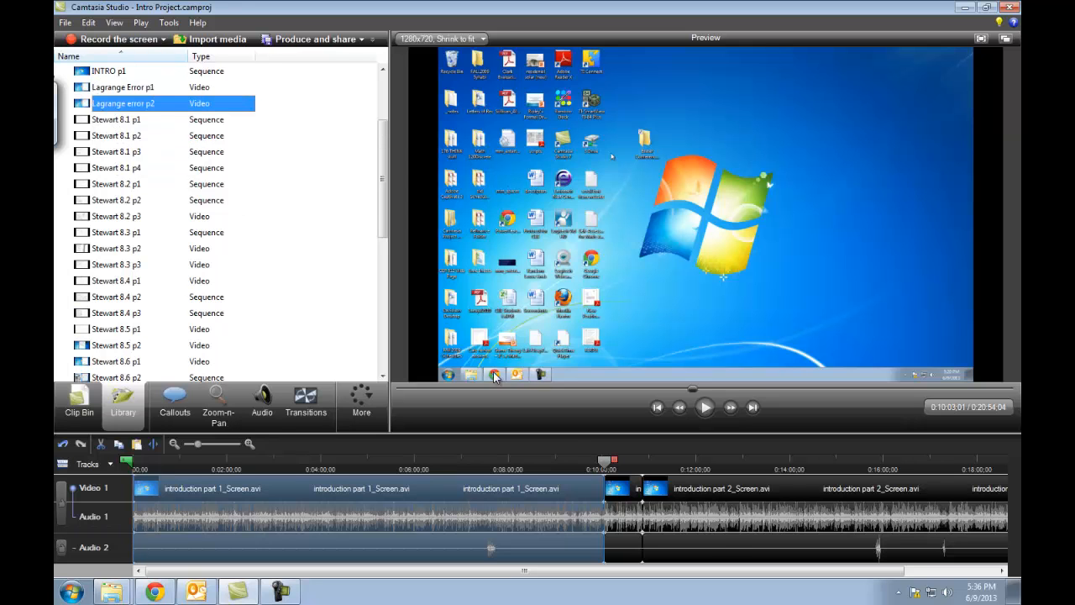
Select everything on all tracks from the split at 0:10:03;01 to the timeline end at 0:20:54;04
click(604, 465)
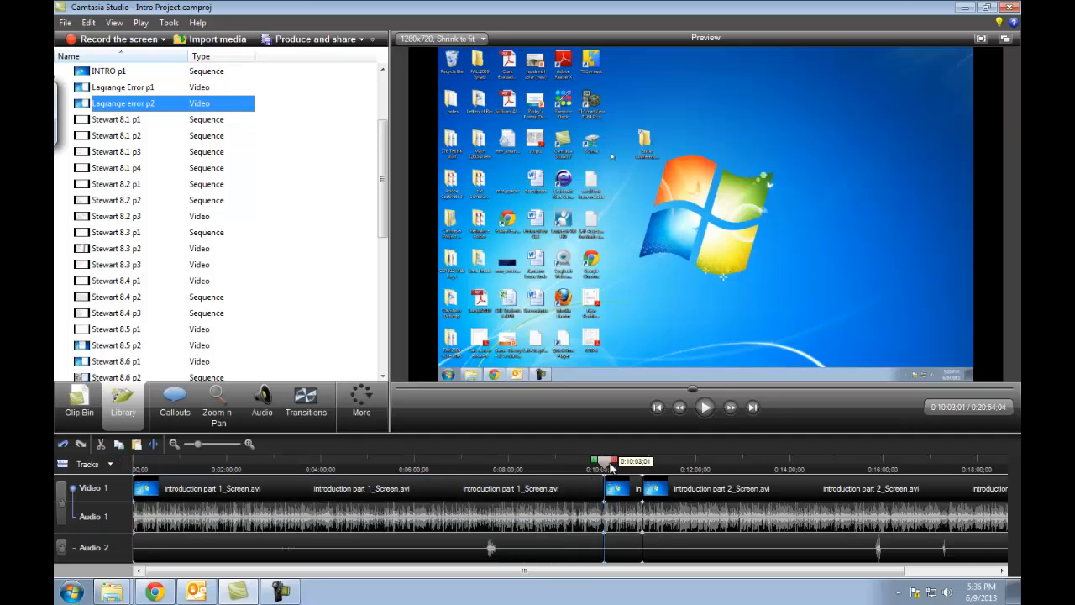
mouse_move(609, 463)
mouse_down()
mouse_move(999, 472)
mouse_move(971, 472)
mouse_move(991, 464)
mouse_up()
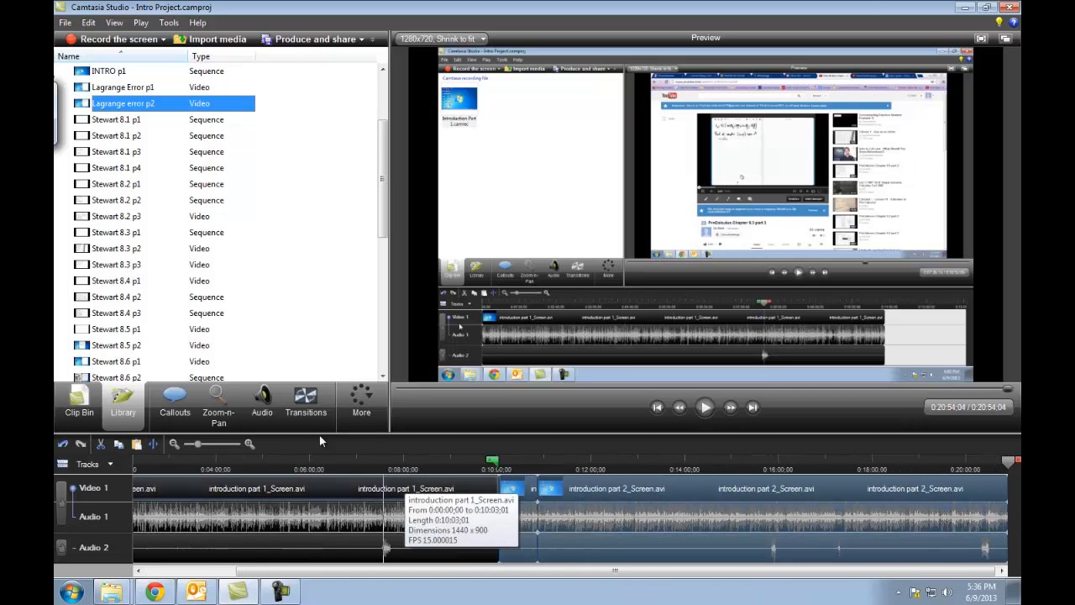
click(174, 444)
click(173, 443)
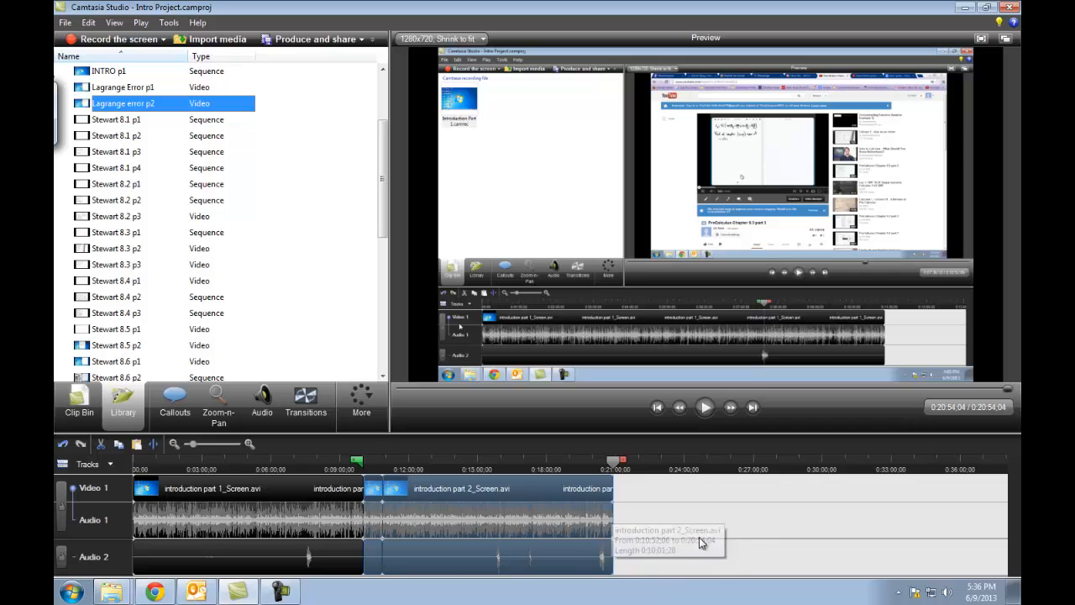
click(249, 445)
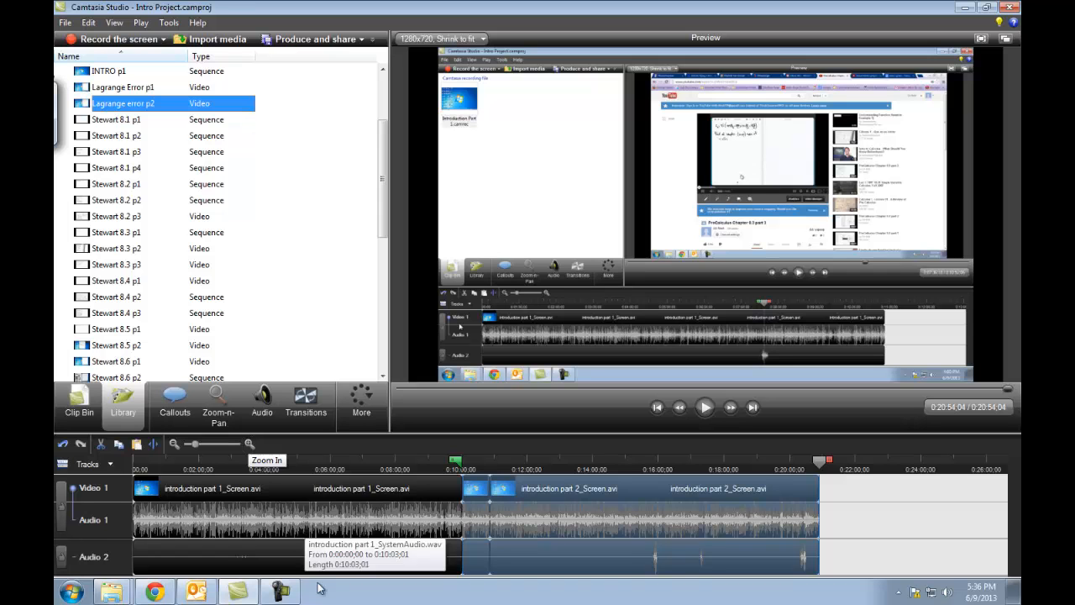
Add the selected second section to the Library as a full copy and name it INTRO p2
right_click(598, 487)
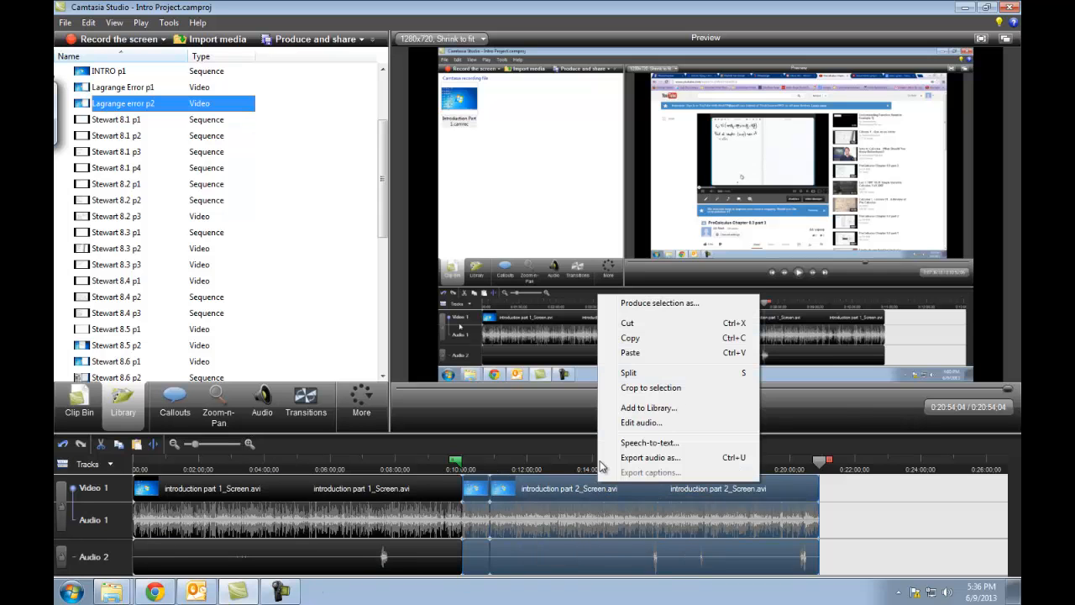
click(651, 409)
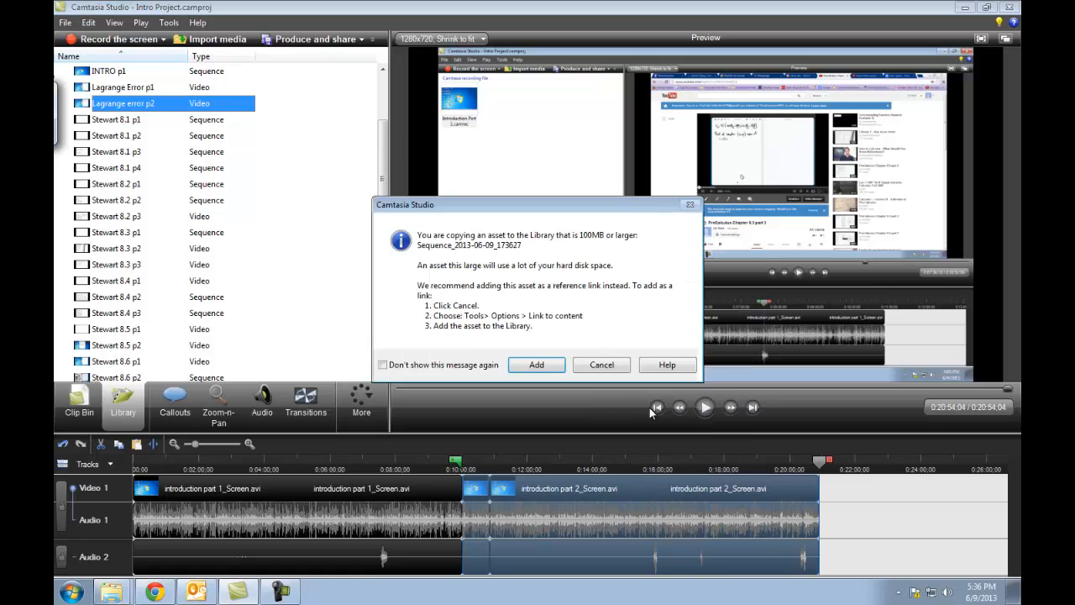
click(537, 365)
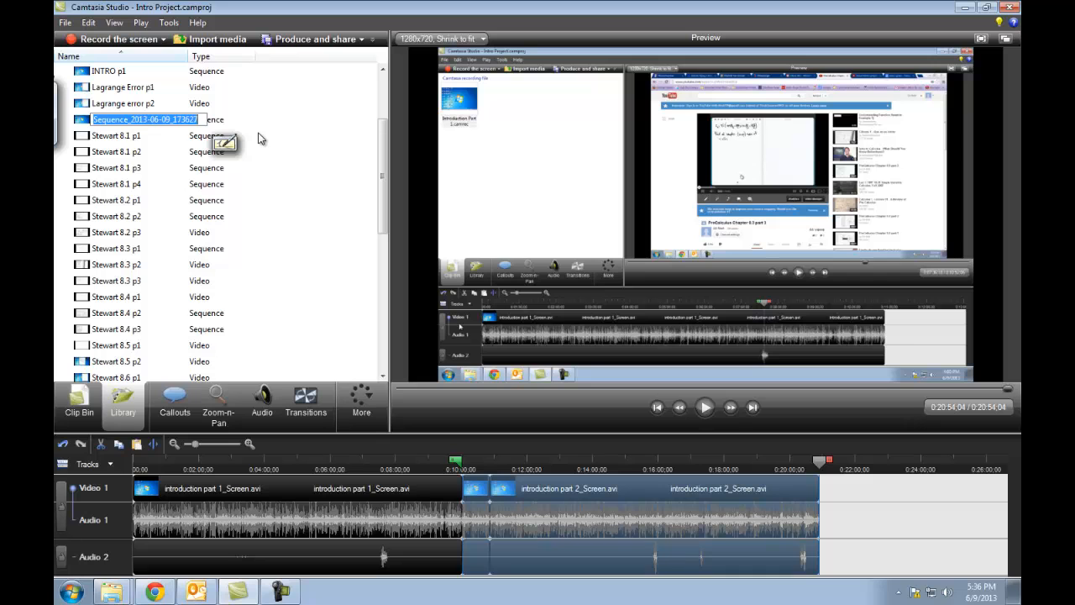
text(INTRO p2)
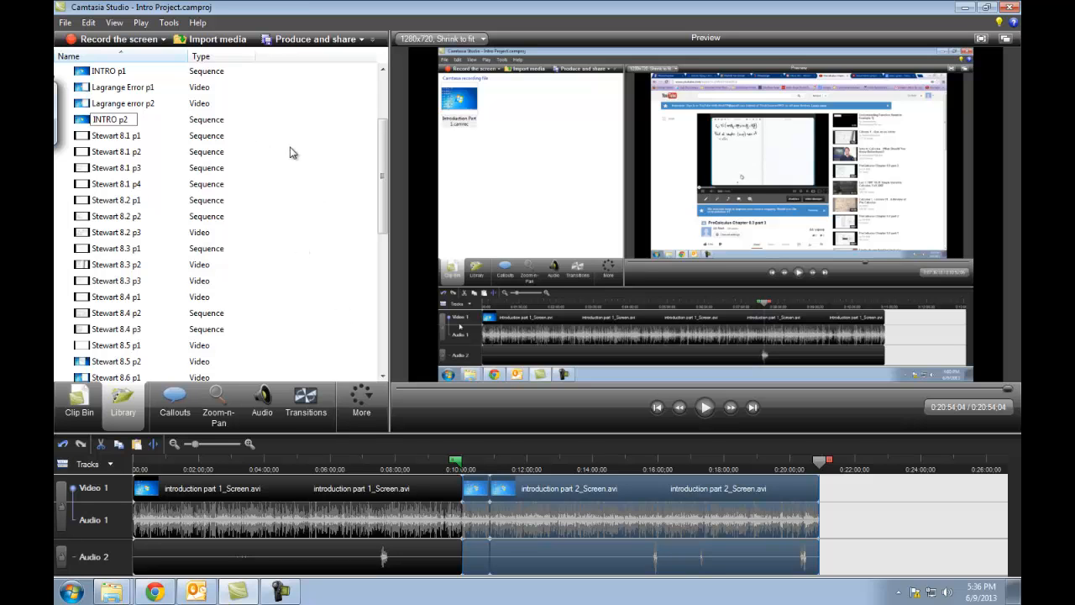
click(290, 153)
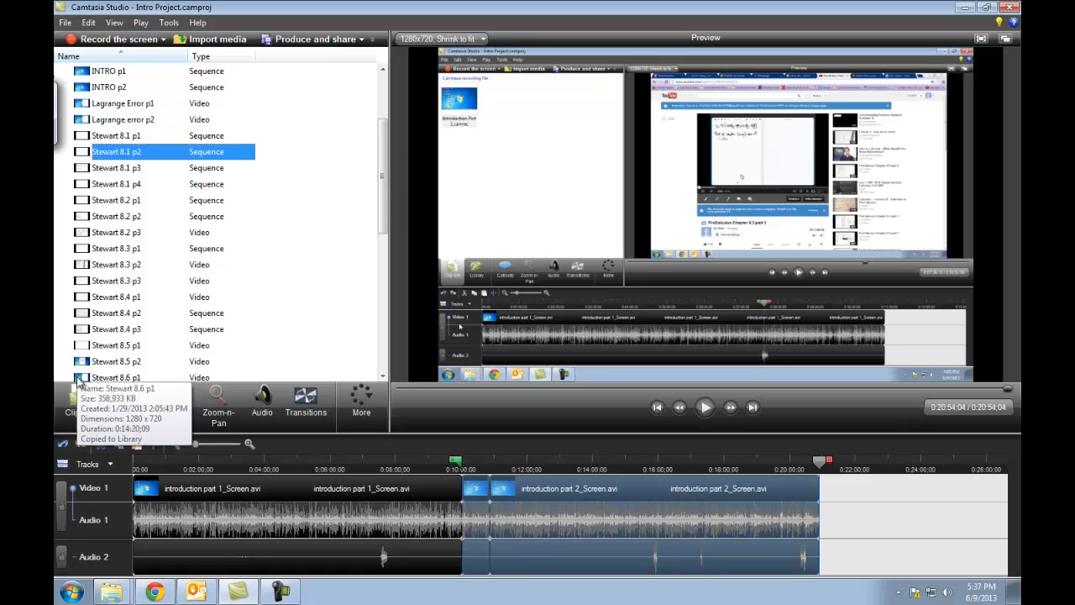
Return to the Clip Bin, clear the timeline selection and place the playhead at about 0:15:13;23 in introduction part 2
click(79, 401)
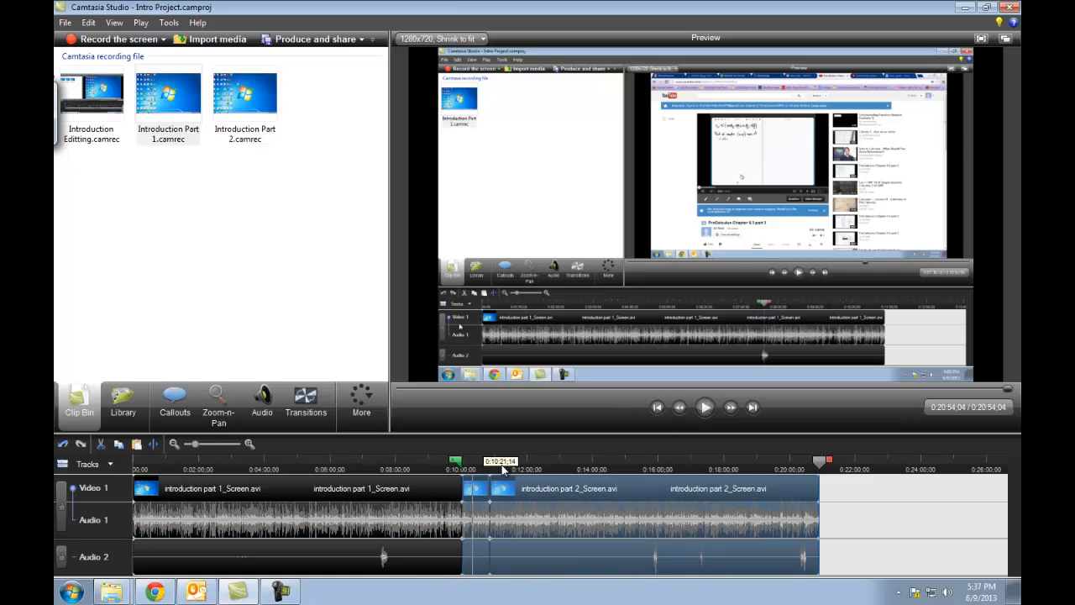
click(821, 462)
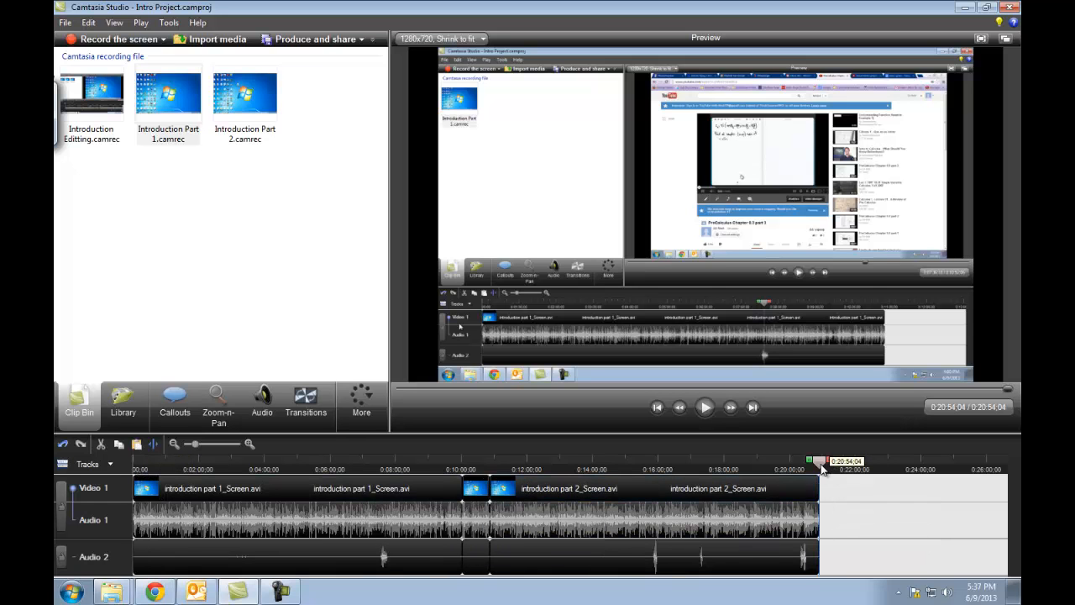
click(447, 461)
drag(447, 461, 633, 461)
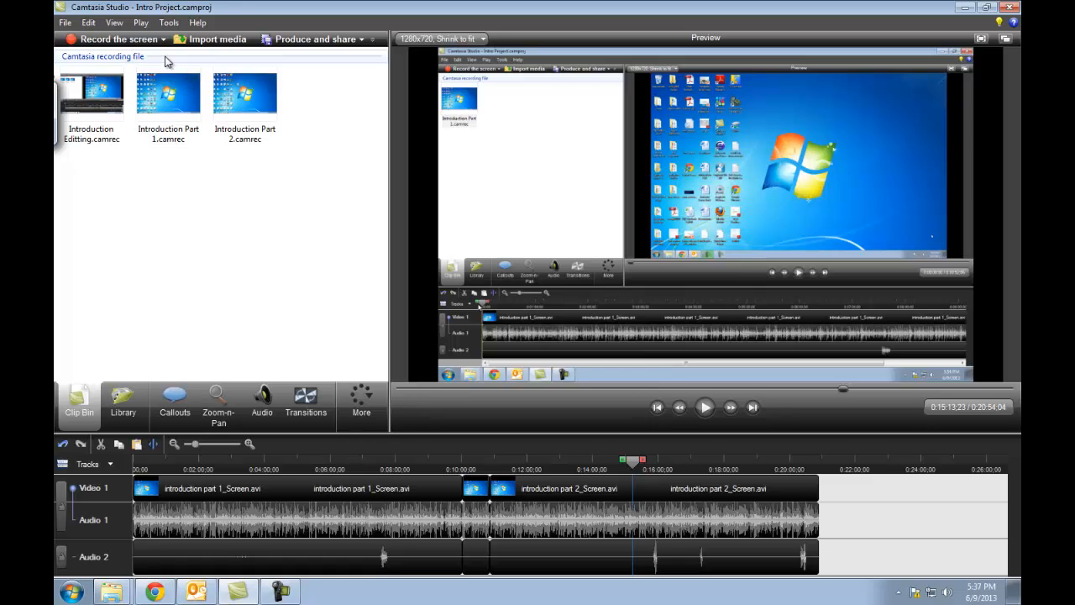
Start a new project, saving the changes to Intro Project.camproj
click(65, 23)
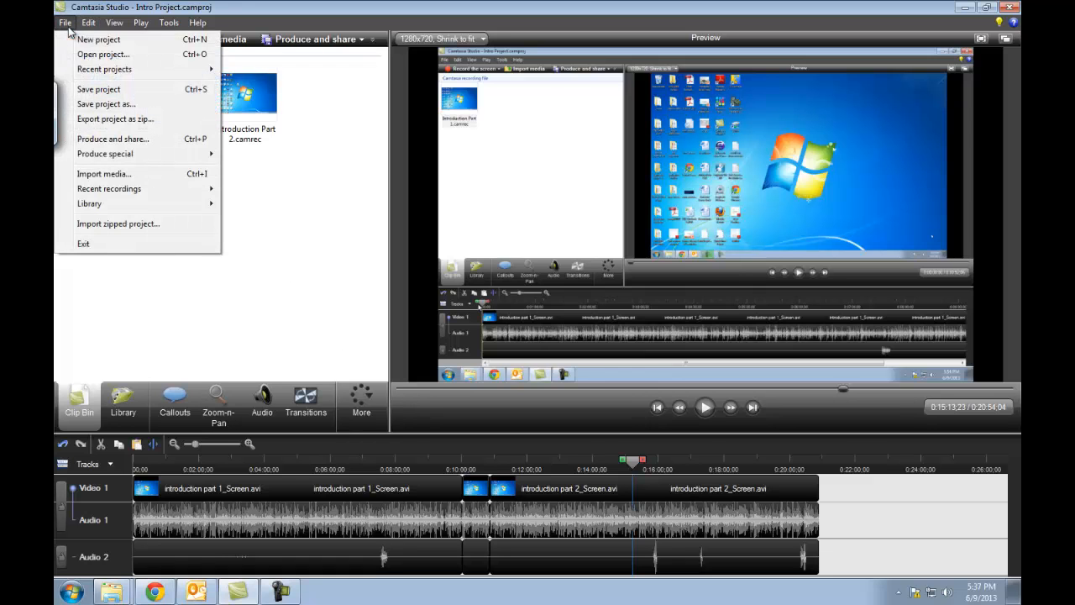
click(87, 40)
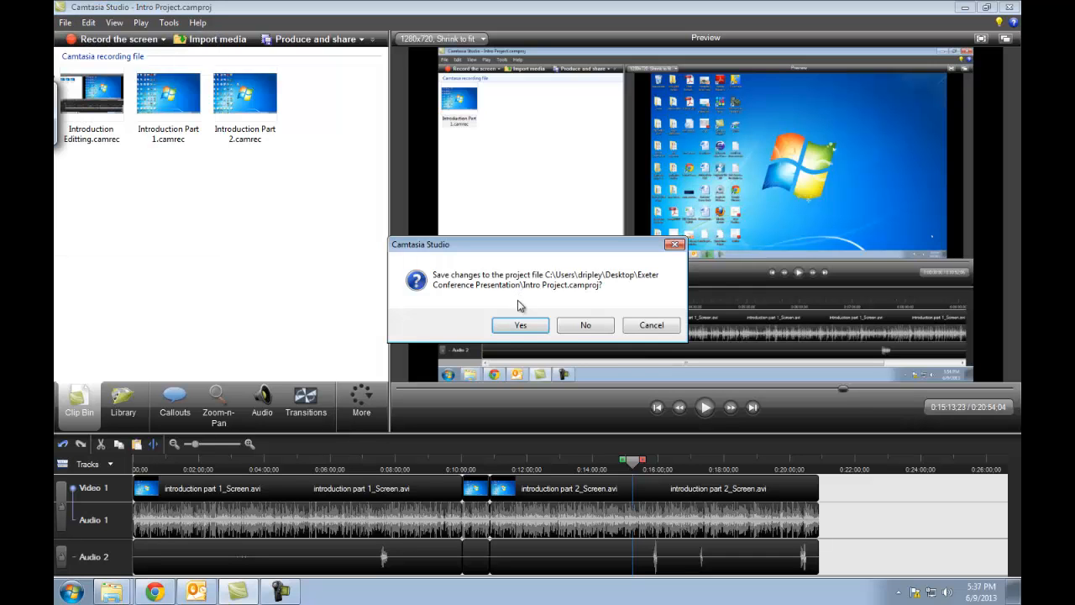
click(520, 329)
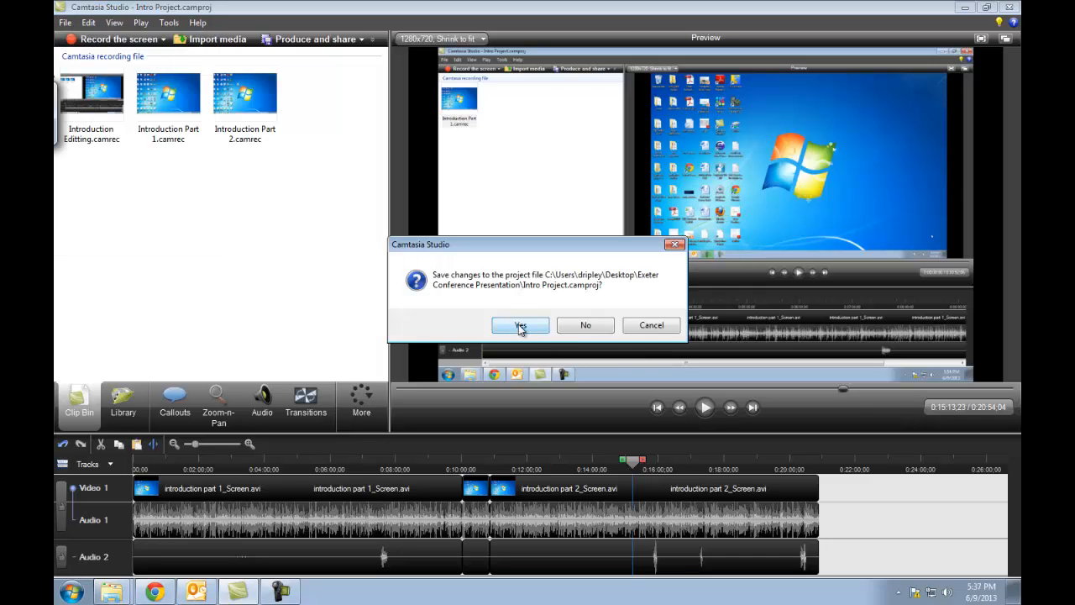